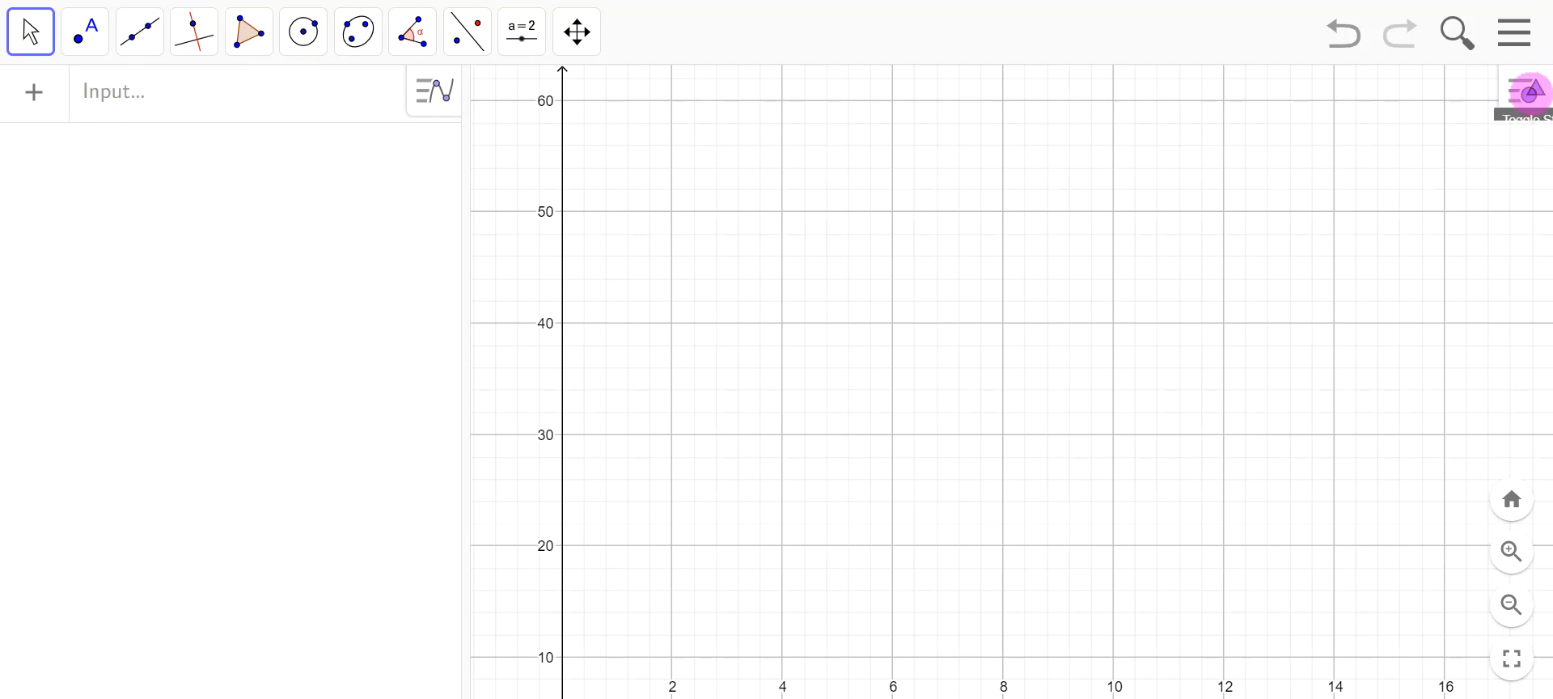
# - Open the Spreadsheet view and enlarge it by narrowing the algebra view until columns A to F are visible
pyautogui.click(1528, 91)
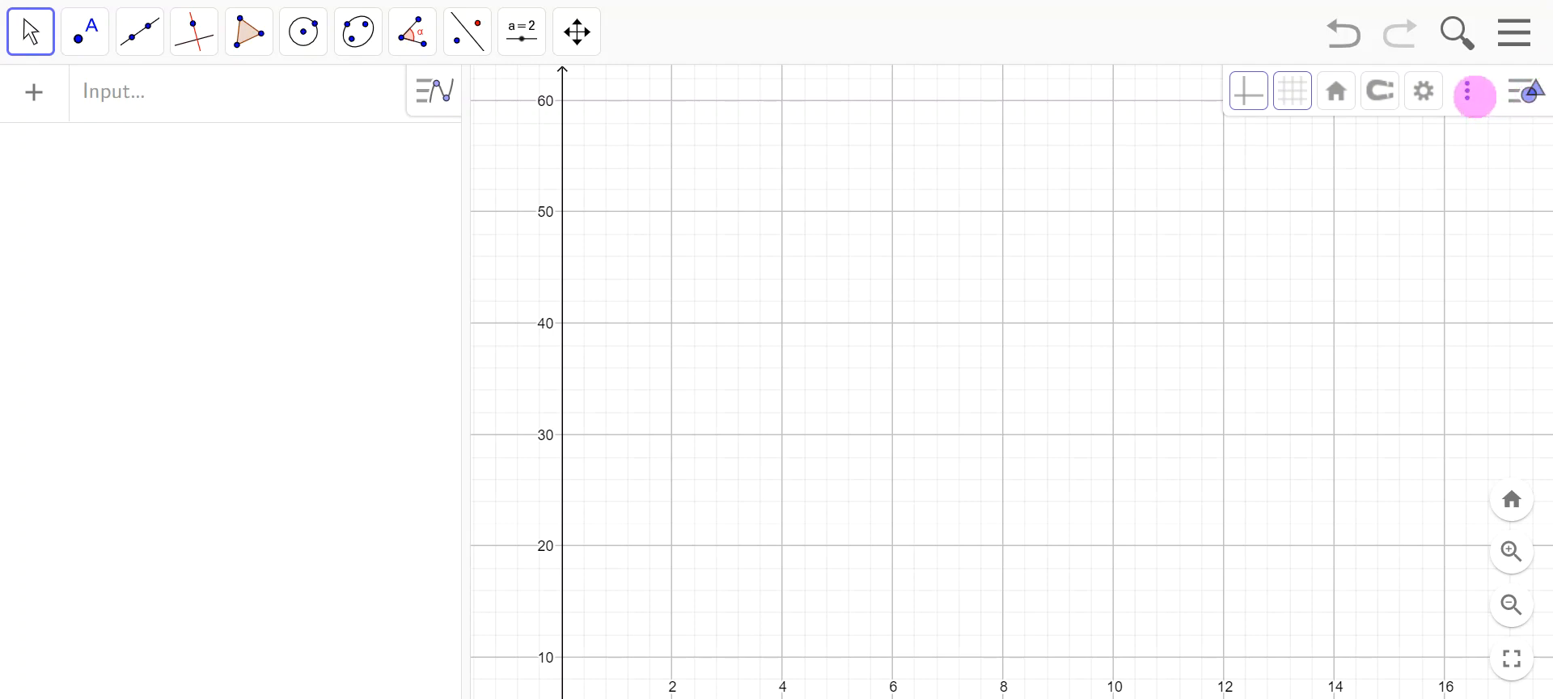
pyautogui.click(1470, 93)
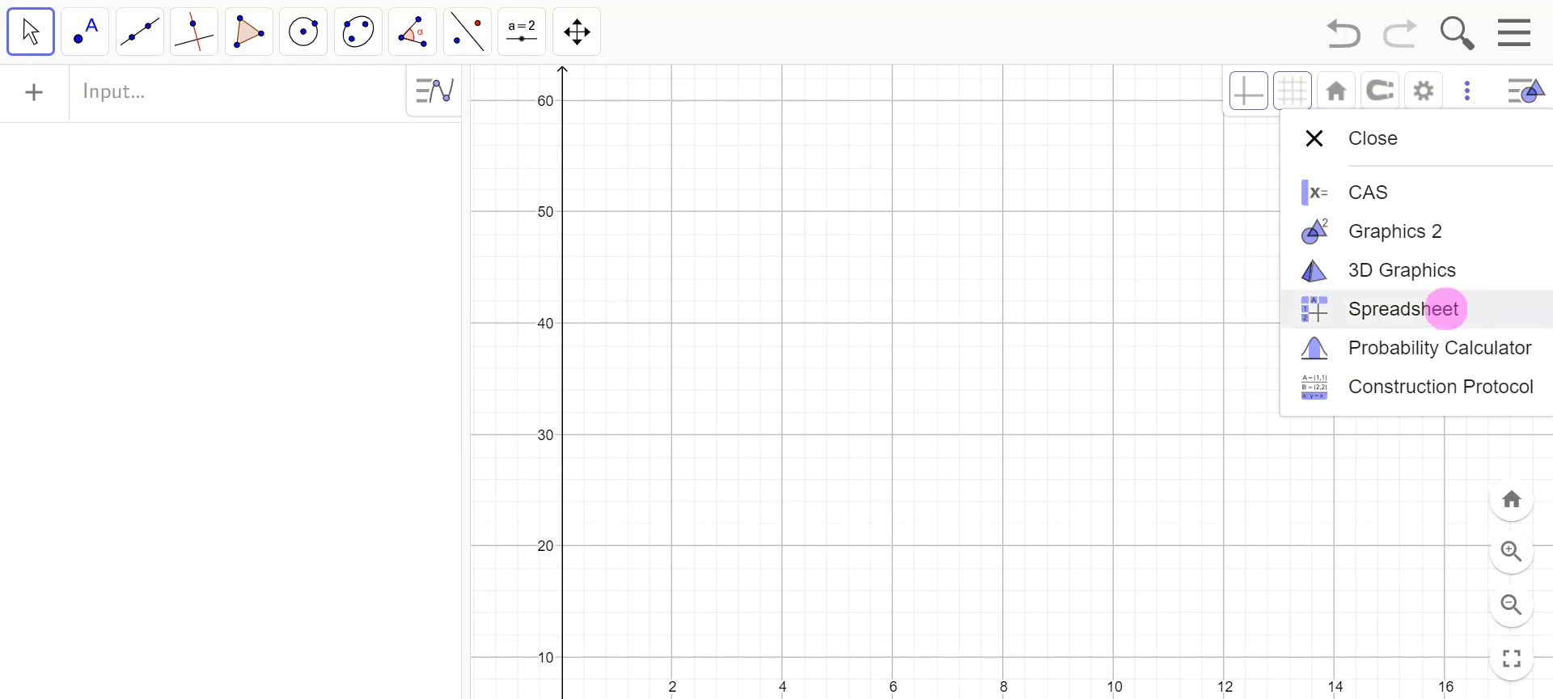
pyautogui.click(1445, 309)
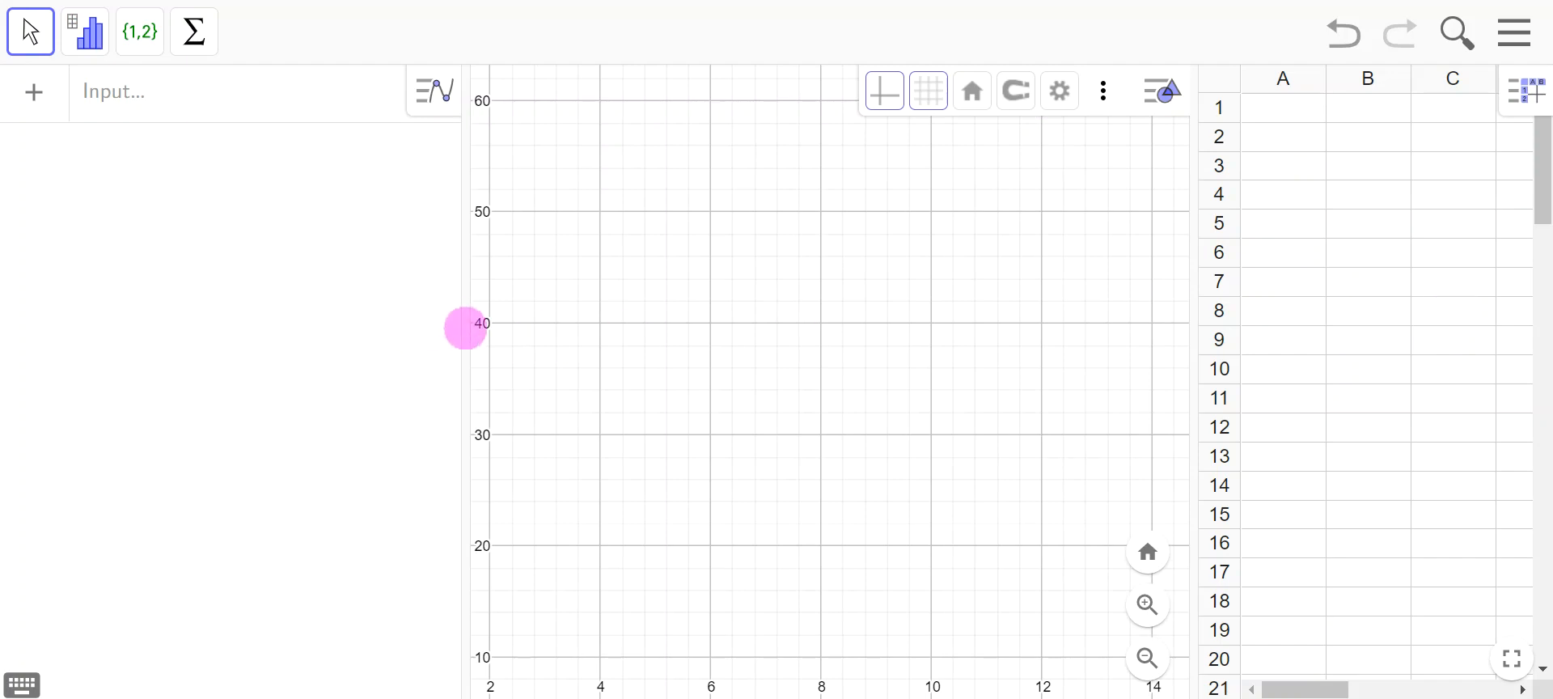
pyautogui.moveTo(470, 334); pyautogui.dragTo(191, 297)
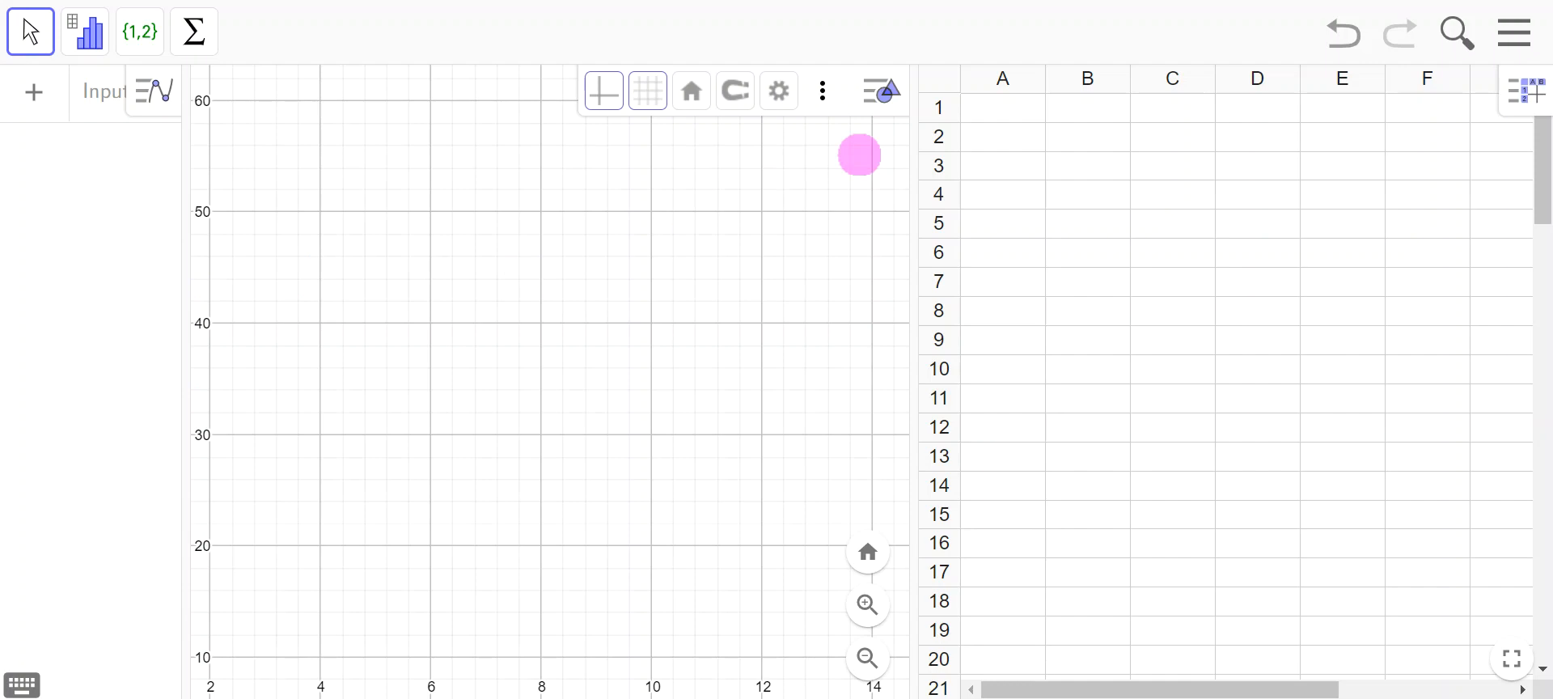
# - Paste the copied two-column data set, seven rows from 2, 13 to 13, 70, into the spreadsheet starting at cell A1
pyautogui.click(1016, 120)
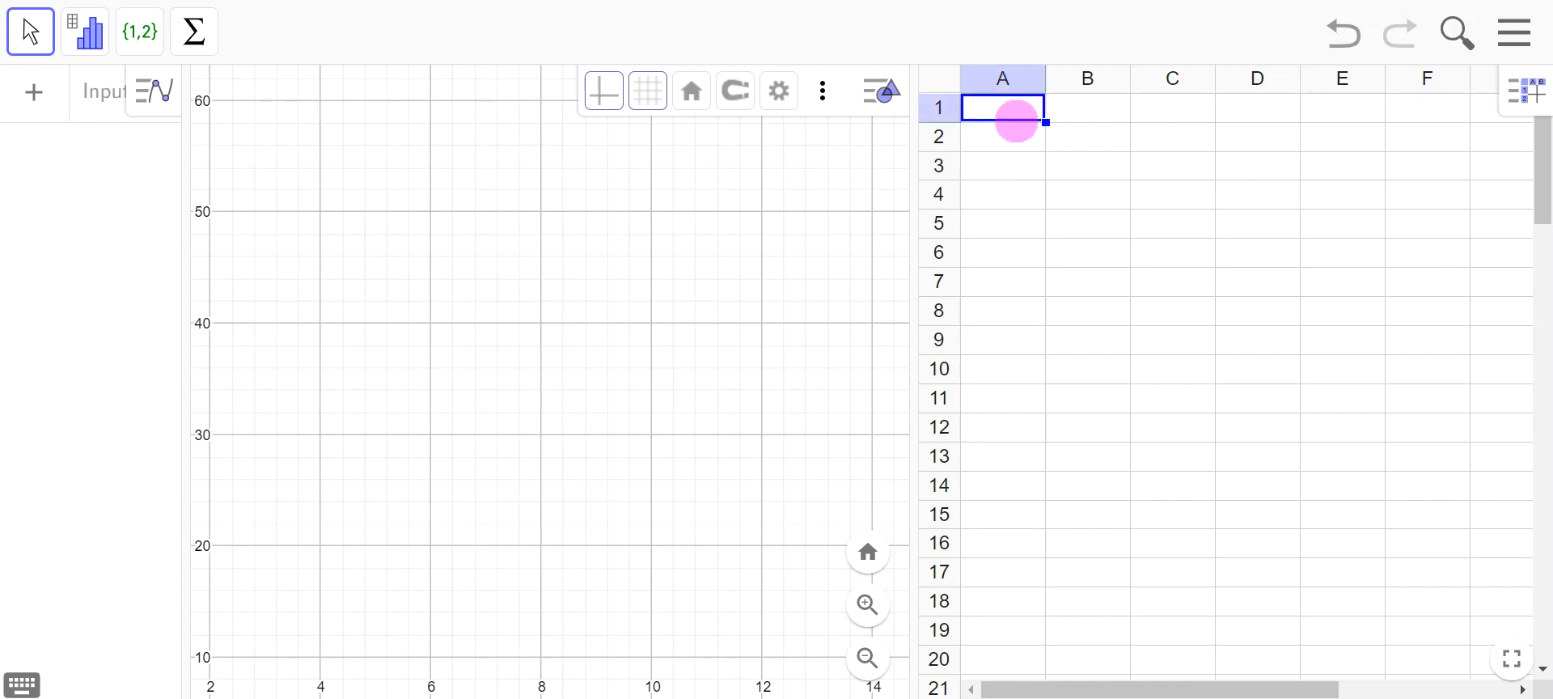
pyautogui.hotkey('ctrl', 'v')
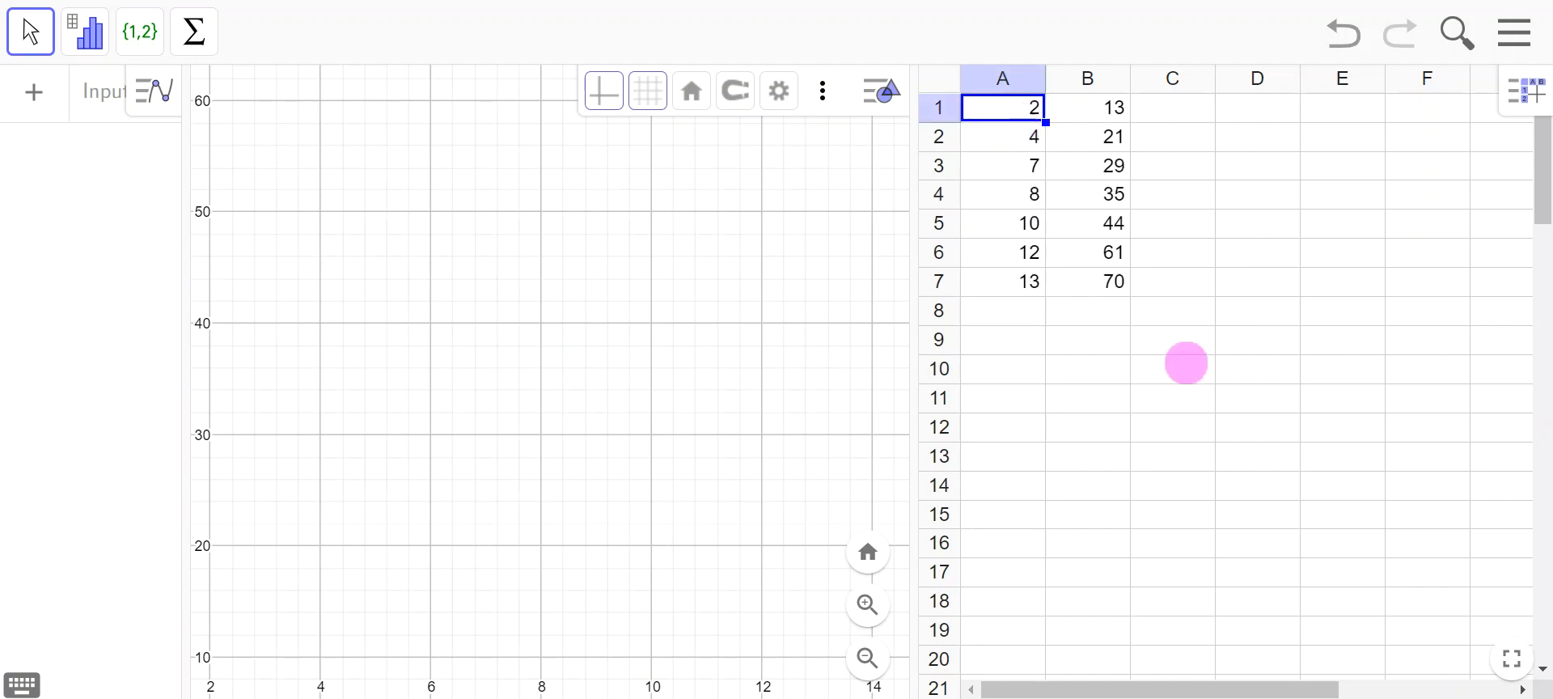
pyautogui.click(1291, 444)
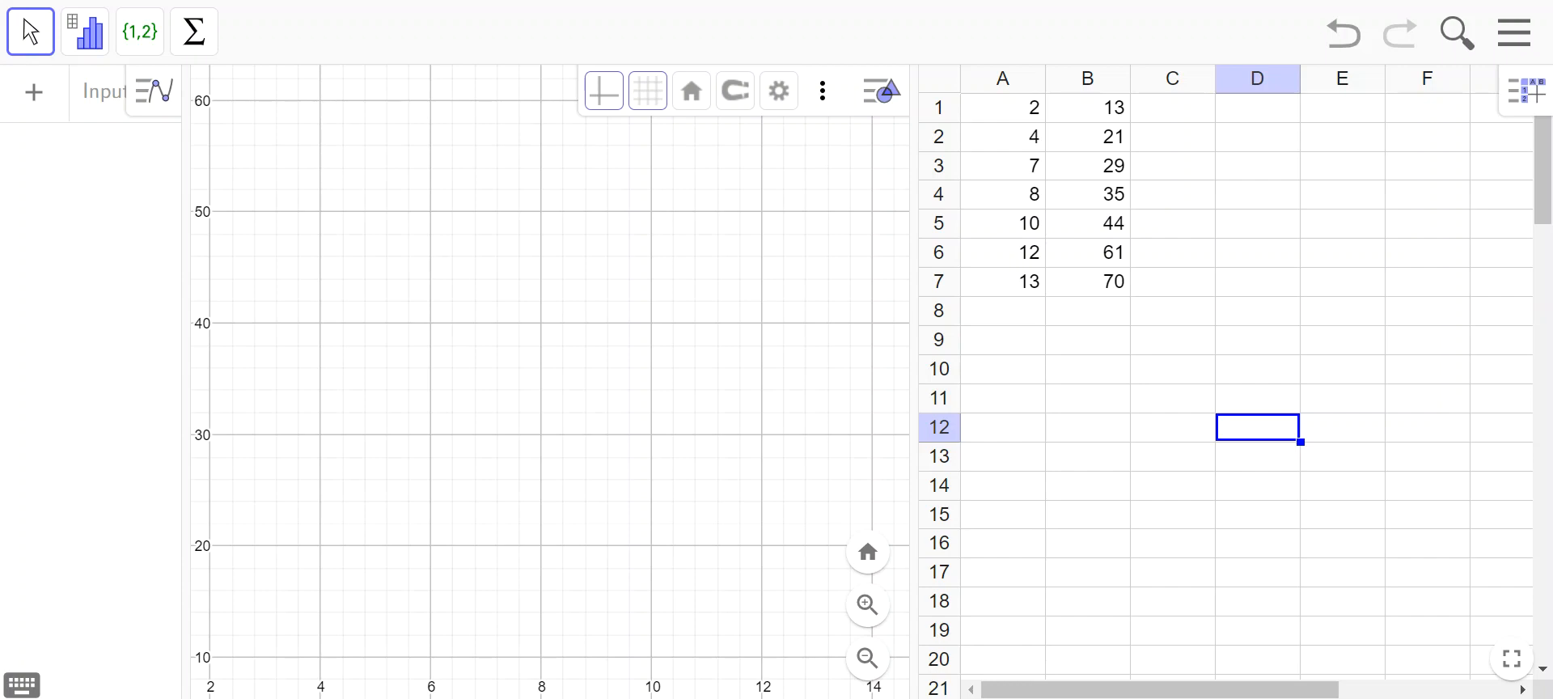
# - Try to calculate the mean of cells A1 to A7 and clear the result from cell A8
pyautogui.moveTo(1026, 114); pyautogui.dragTo(1003, 291)
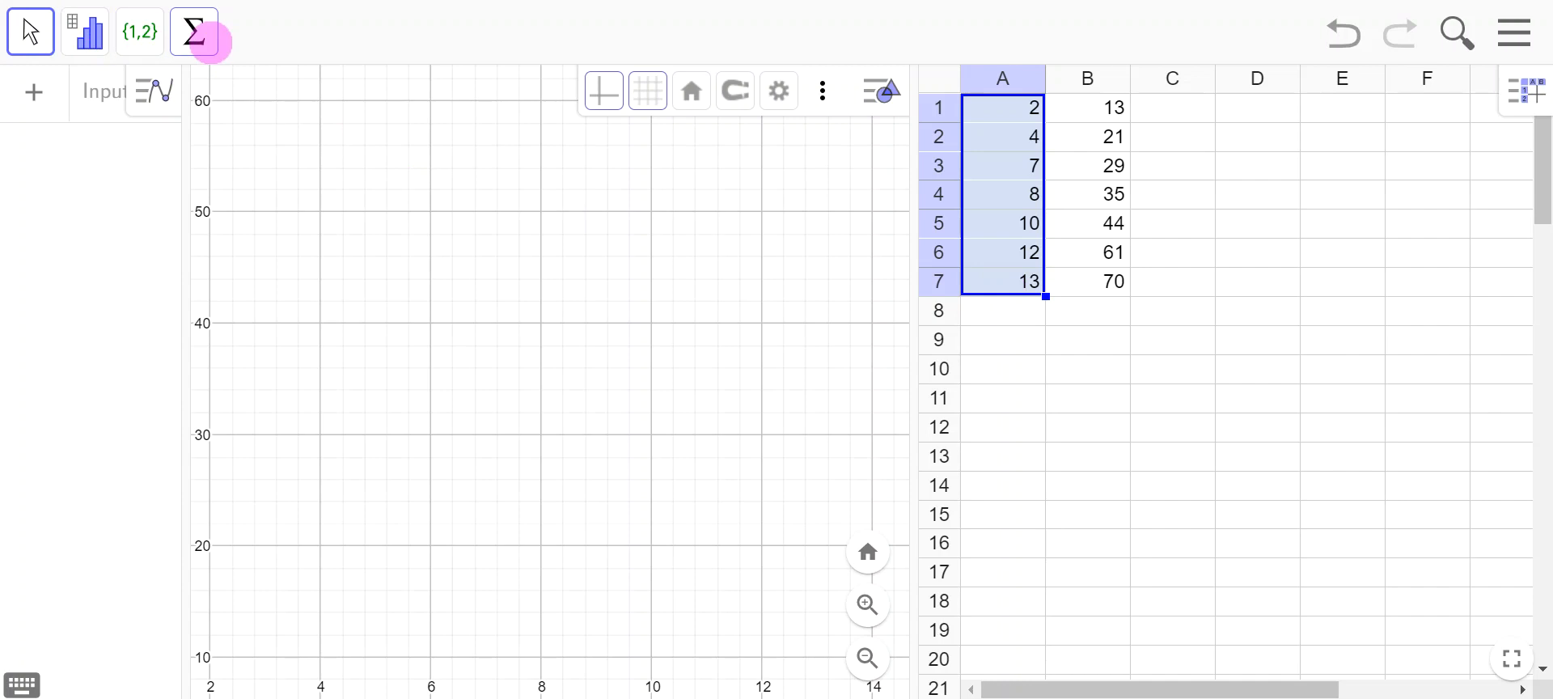
pyautogui.click(198, 34)
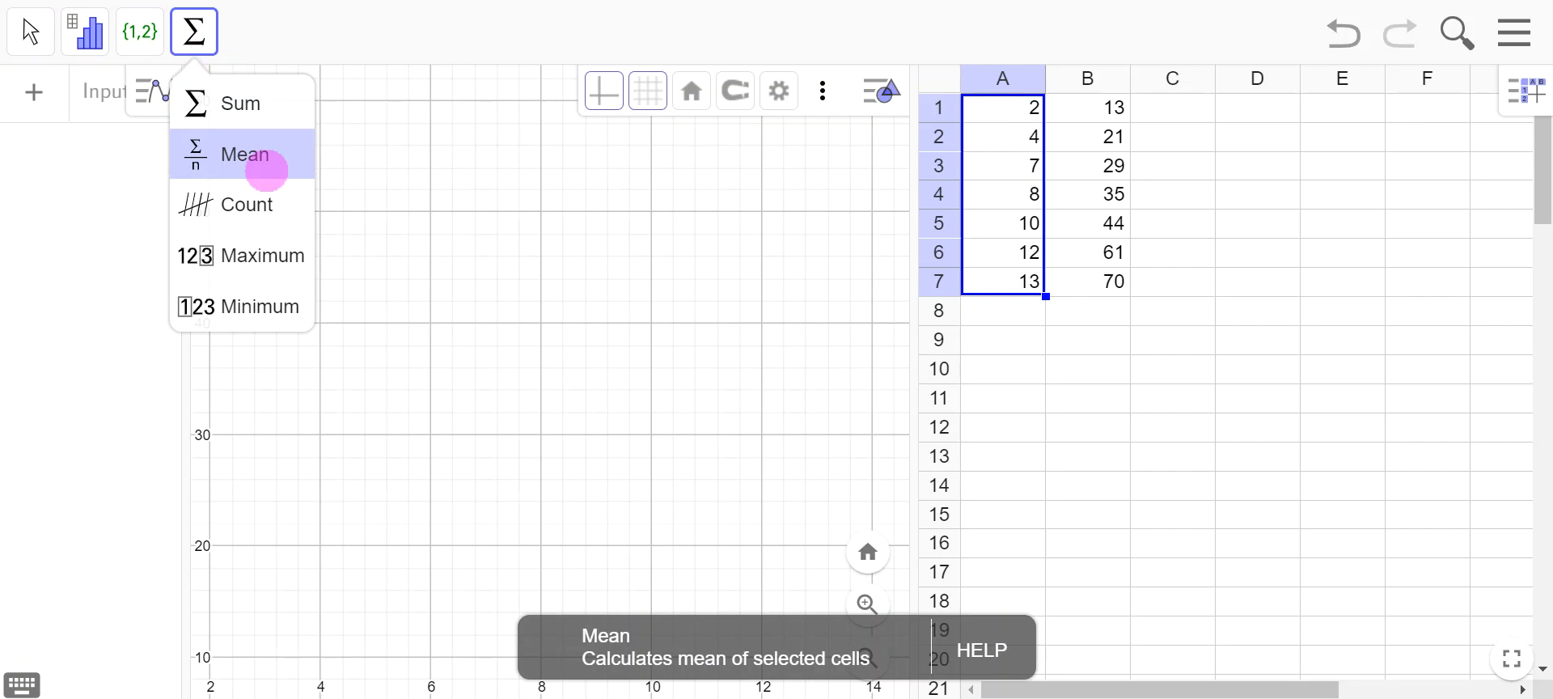
pyautogui.click(266, 170)
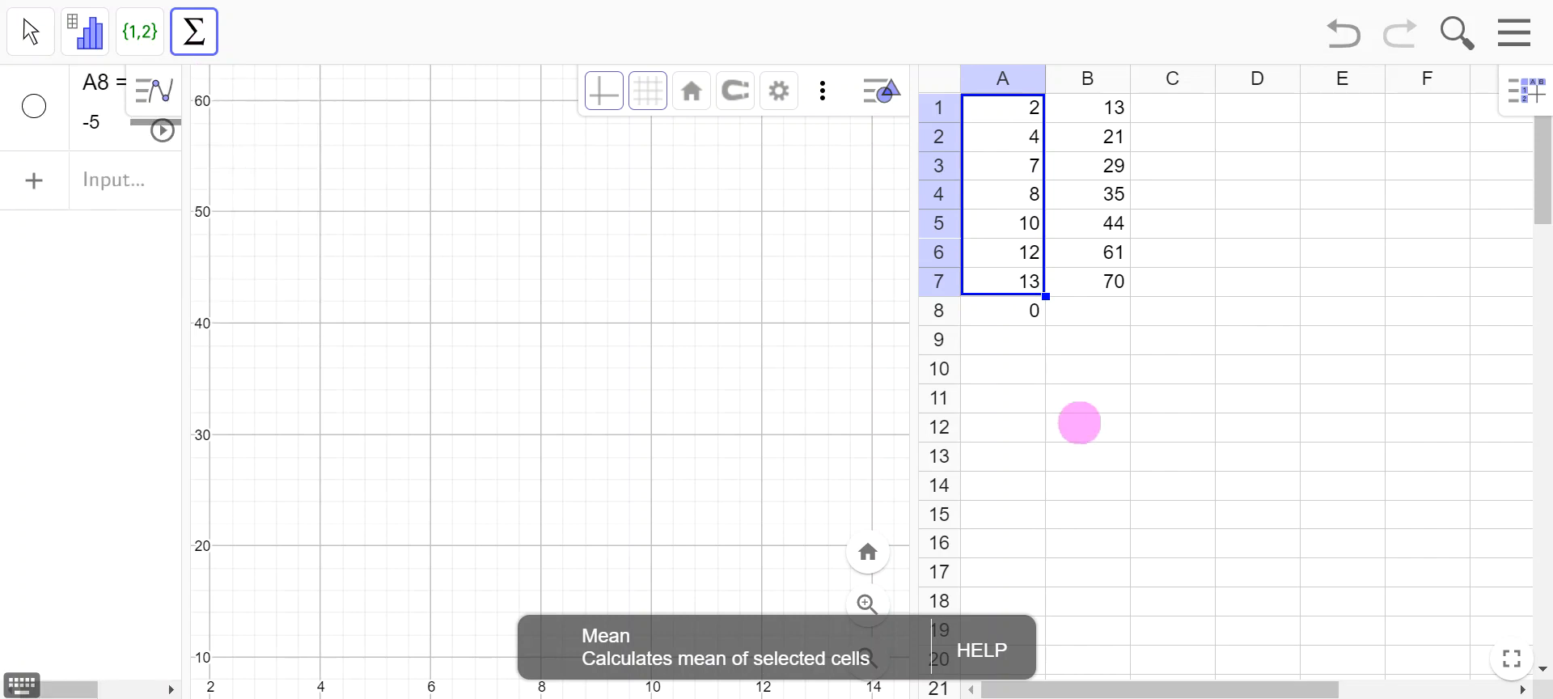
pyautogui.click(1013, 322)
pyautogui.press('Delete')
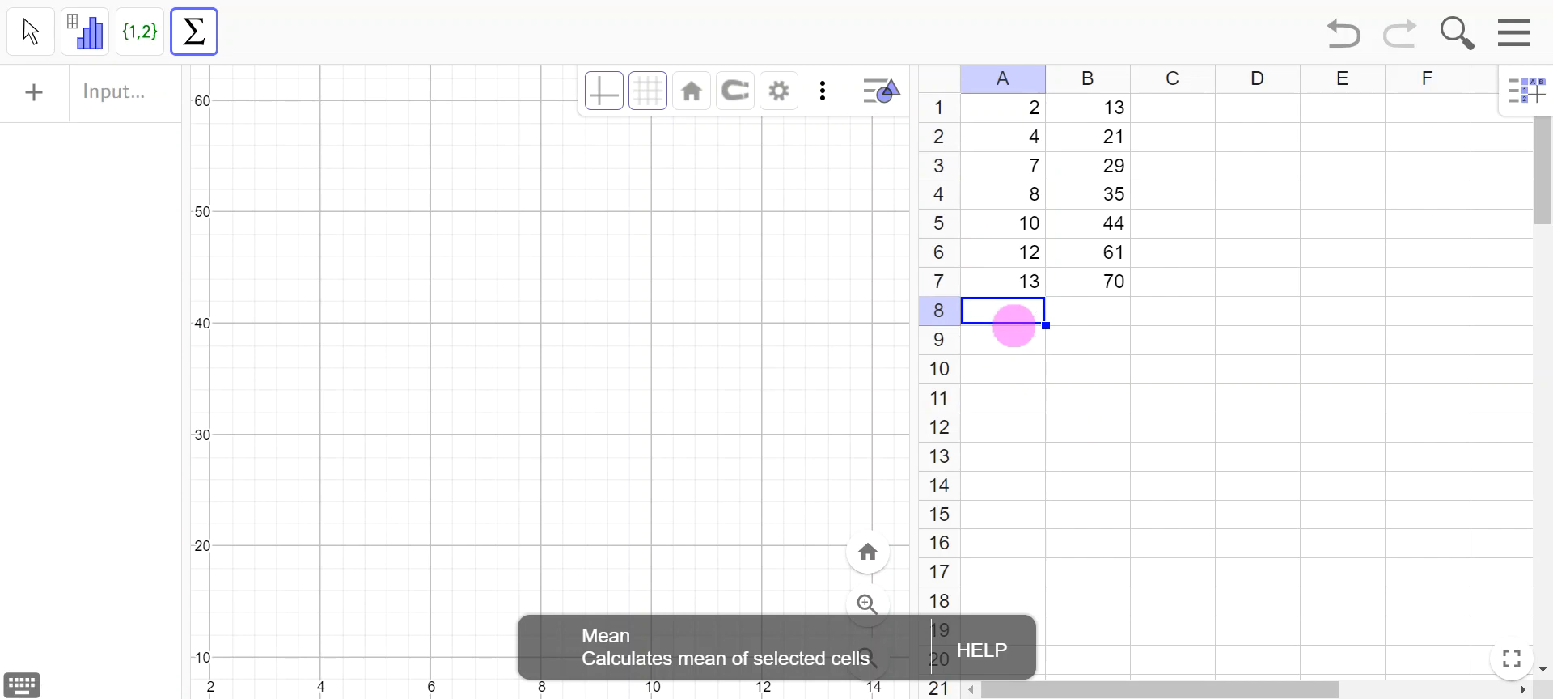
# - Calculate the mean of B1 to B7 in cell B8 and the mean of A1 to A7 in cell A8
pyautogui.moveTo(1120, 109); pyautogui.dragTo(1104, 282)
pyautogui.click(197, 31)
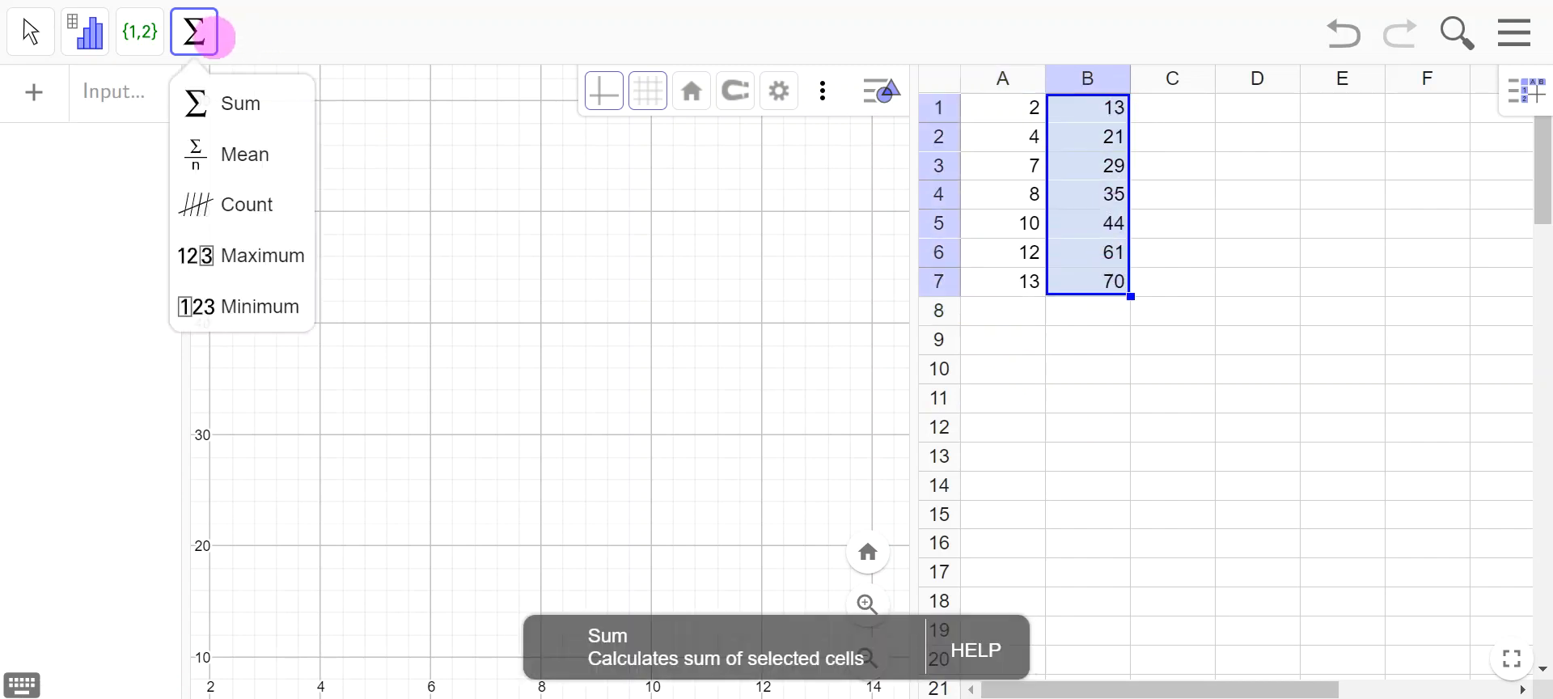
pyautogui.click(224, 154)
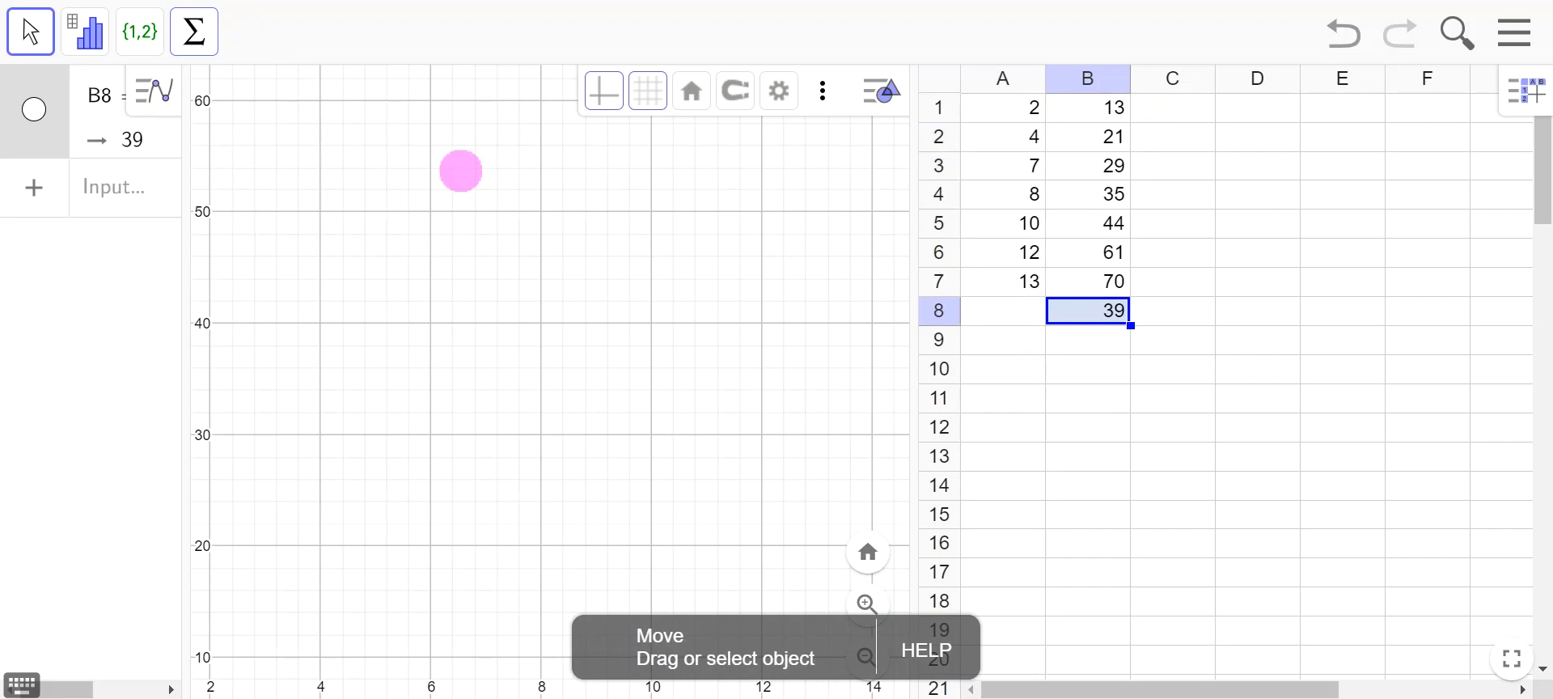
pyautogui.moveTo(1000, 114); pyautogui.dragTo(985, 287)
pyautogui.click(196, 31)
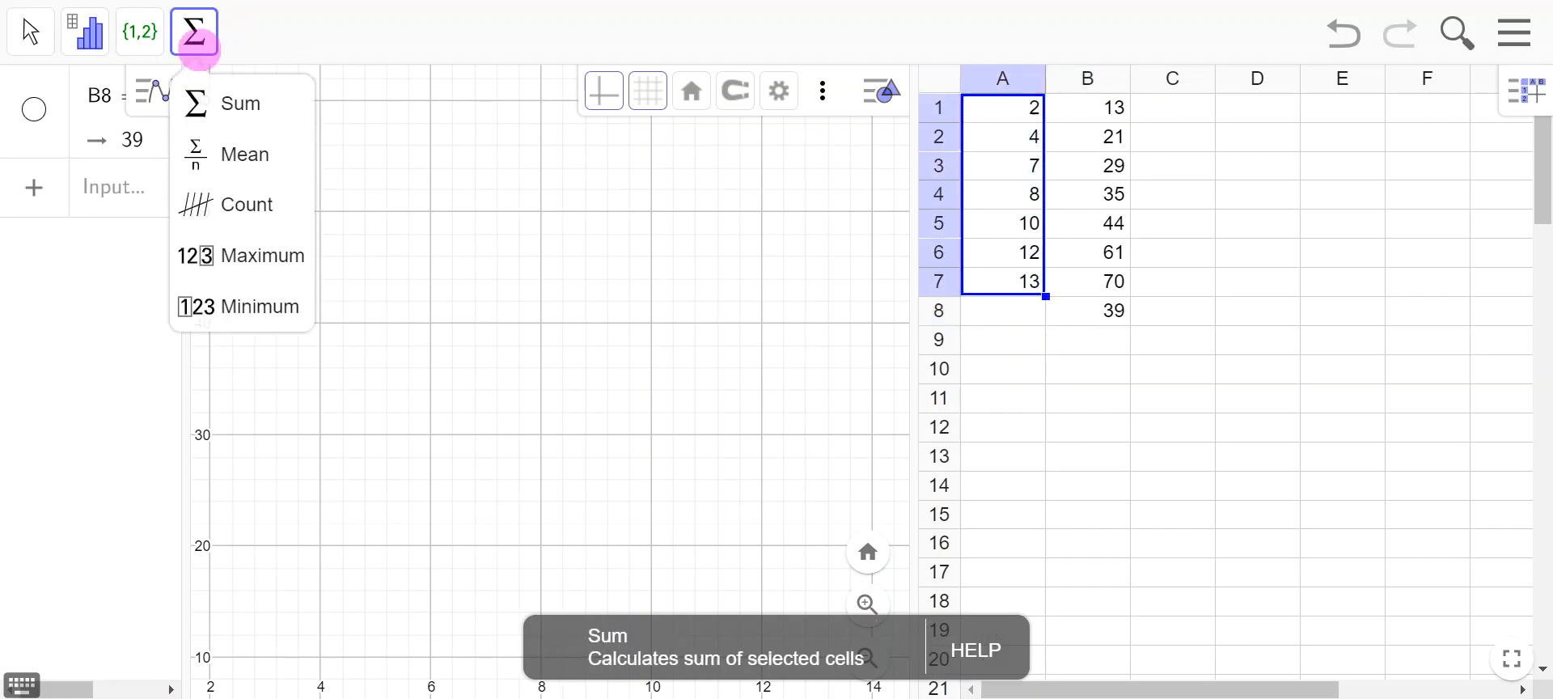
pyautogui.click(236, 161)
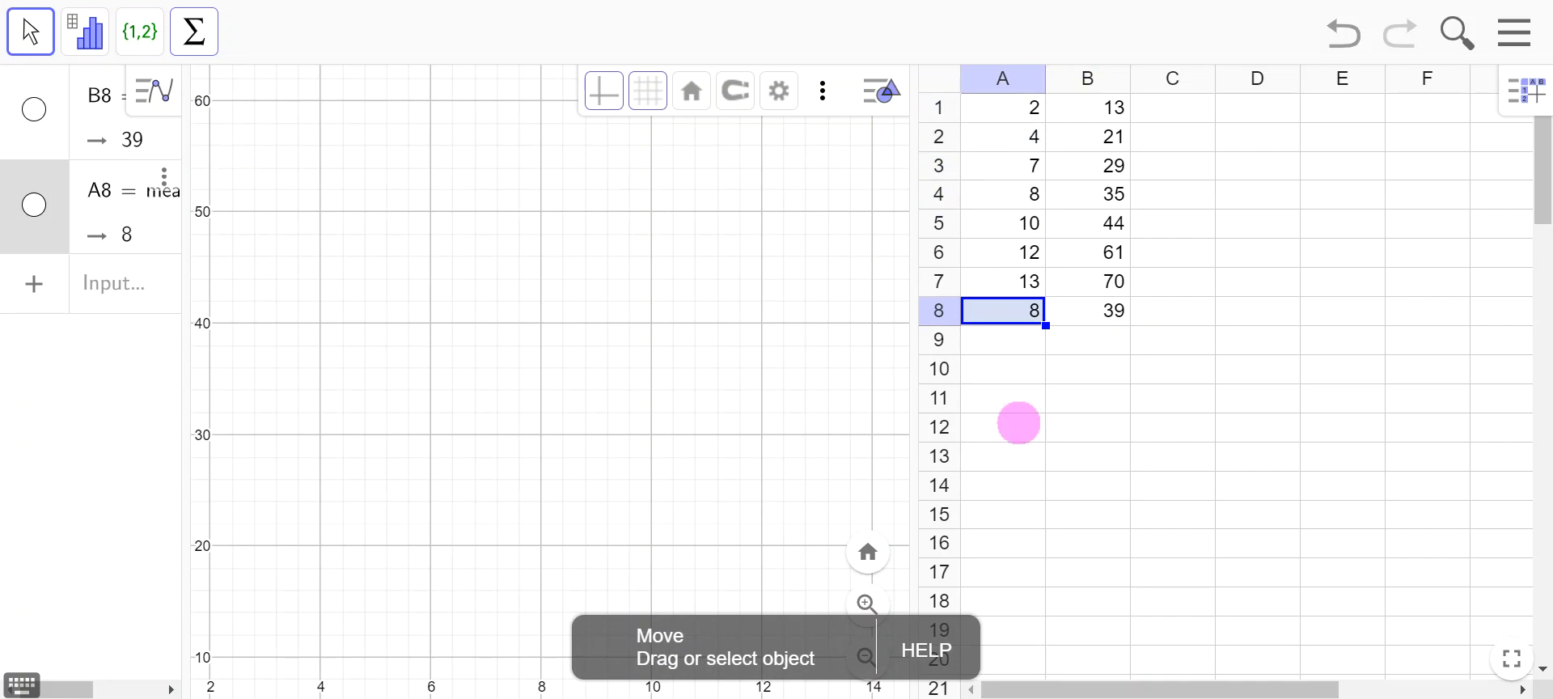
pyautogui.click(1020, 425)
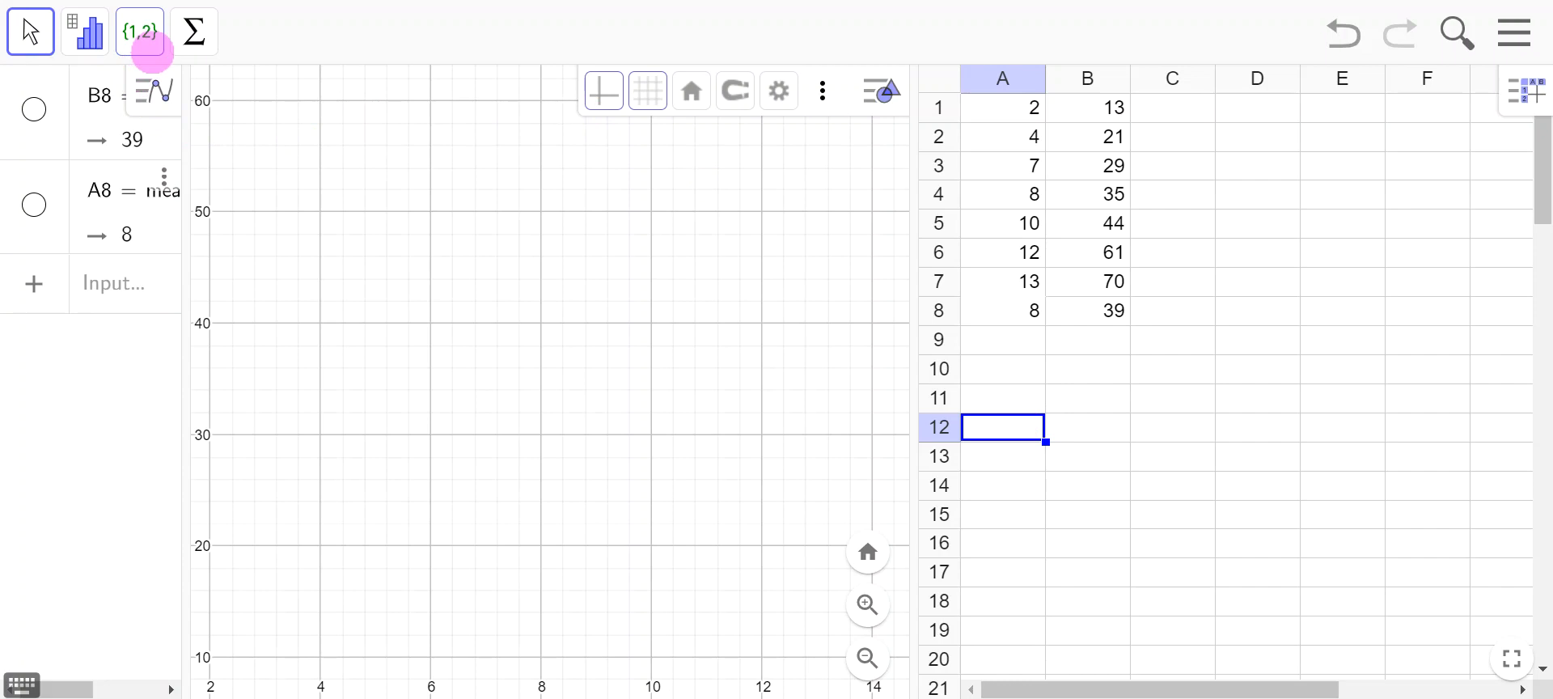
# - Try to create a list of points with dependent objects while only the empty cell A12 is selected
pyautogui.click(144, 39)
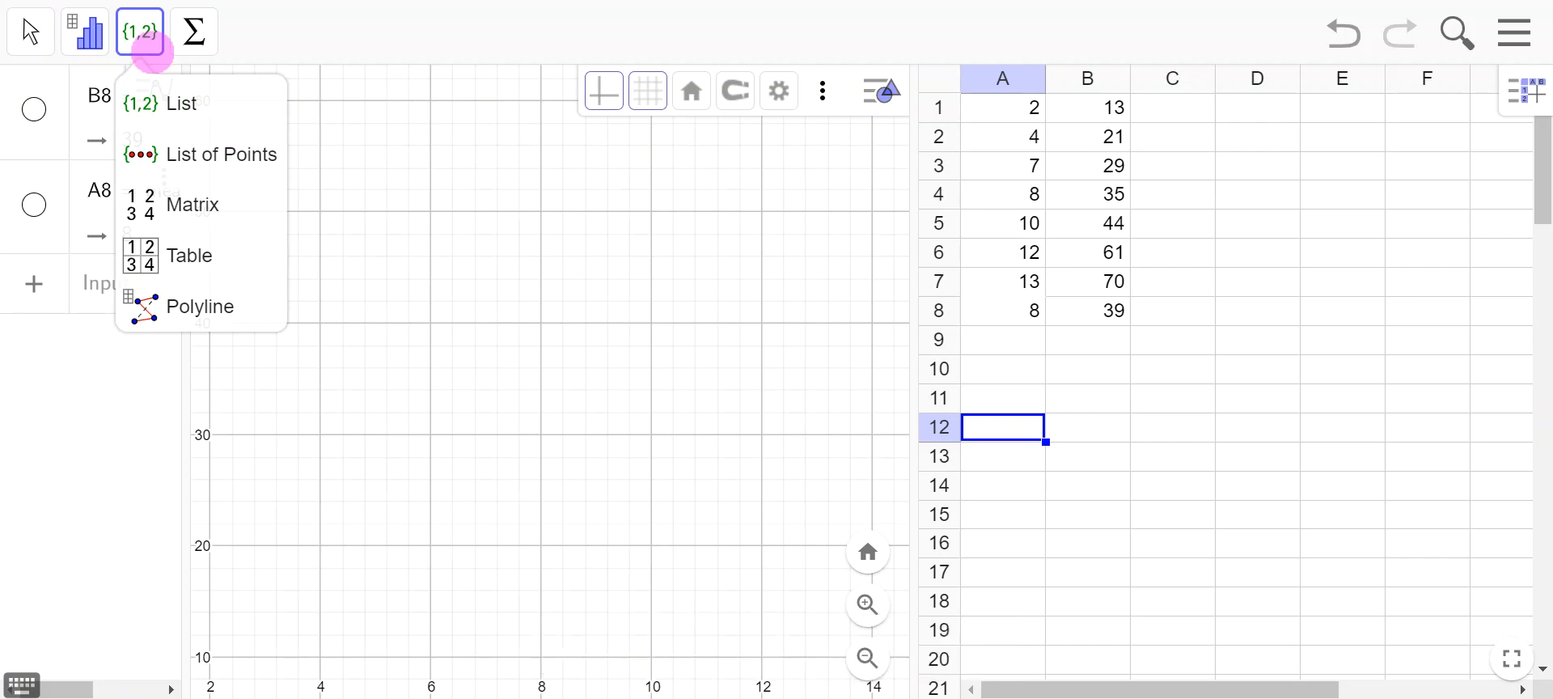
pyautogui.click(152, 103)
pyautogui.click(179, 154)
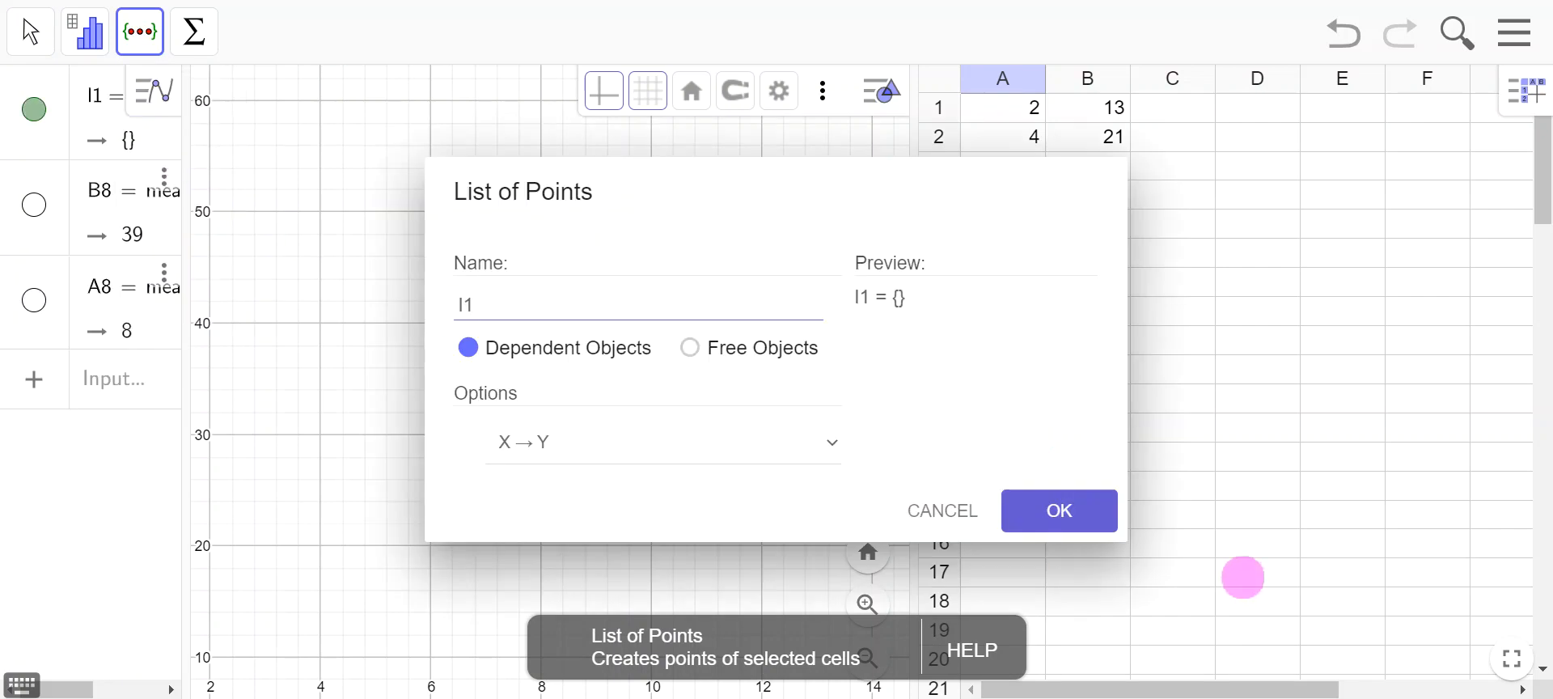
pyautogui.click(1095, 526)
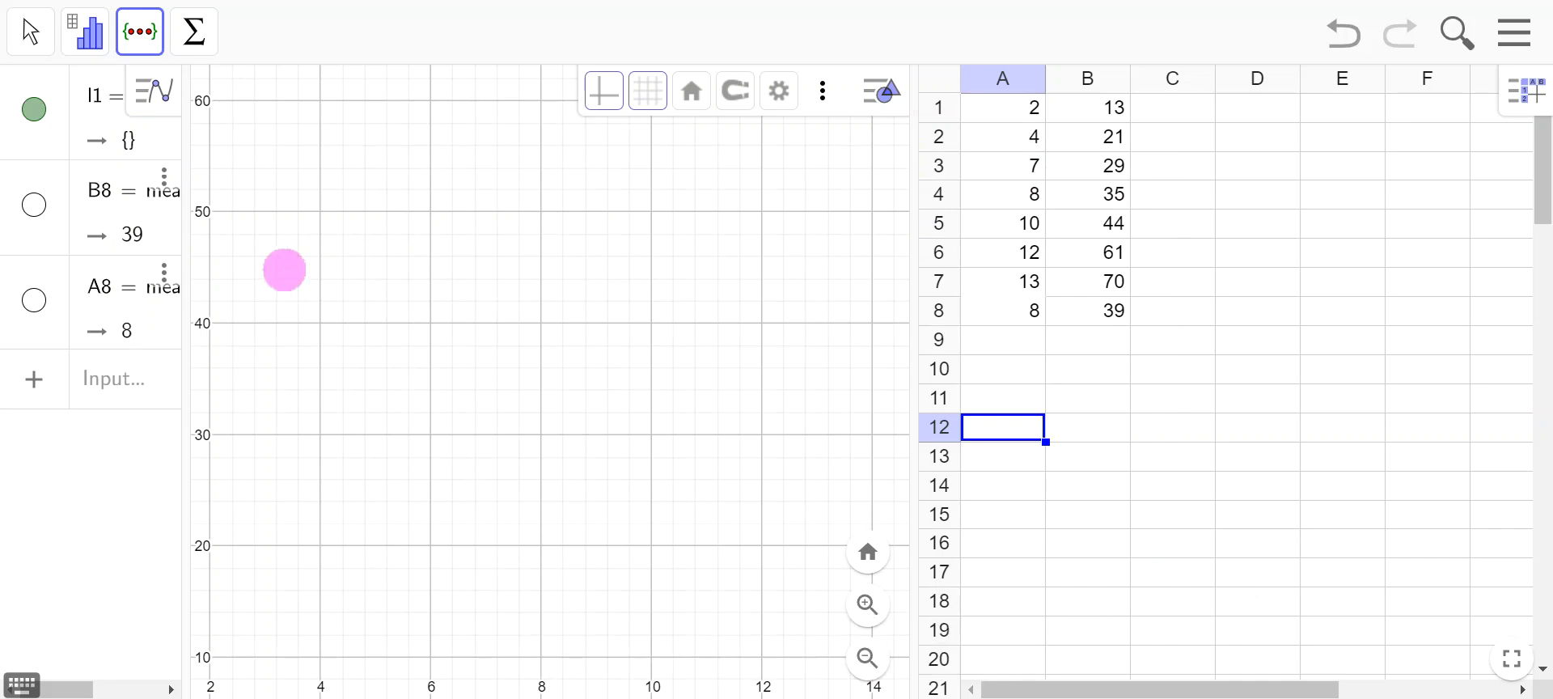
pyautogui.scroll(-1, 575, 475)
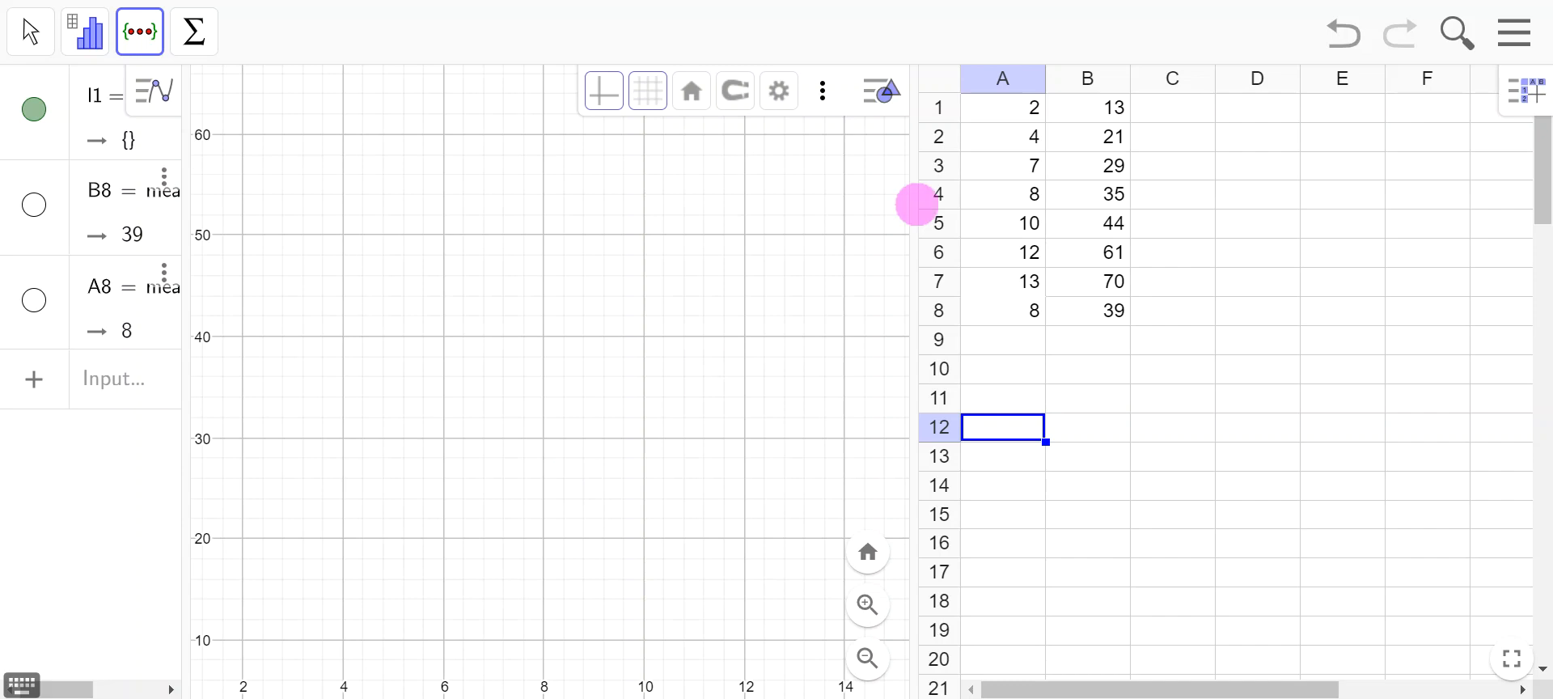
# - Create a list of points from cells A1 to B8 as dependent objects with the X → Y option
pyautogui.moveTo(1011, 115); pyautogui.dragTo(1082, 313)
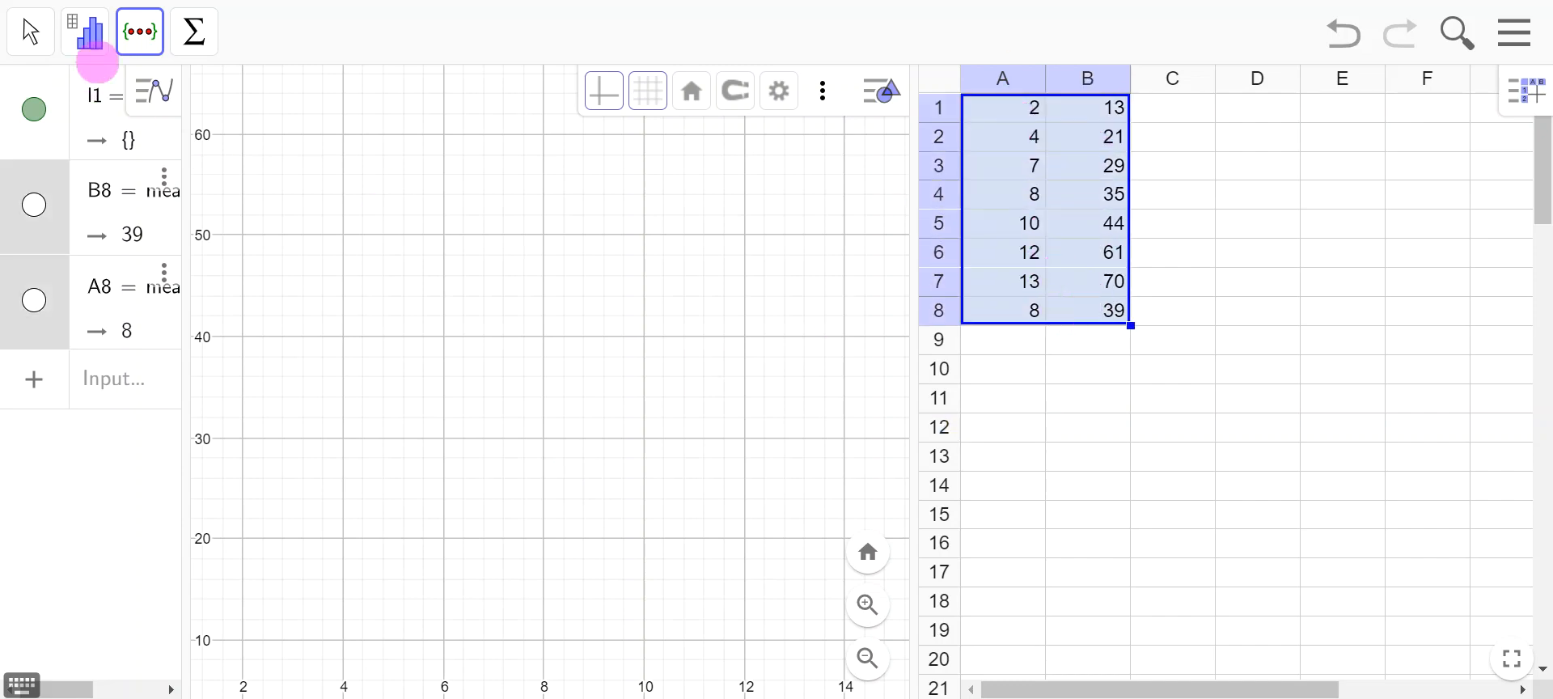
pyautogui.click(140, 31)
pyautogui.click(181, 155)
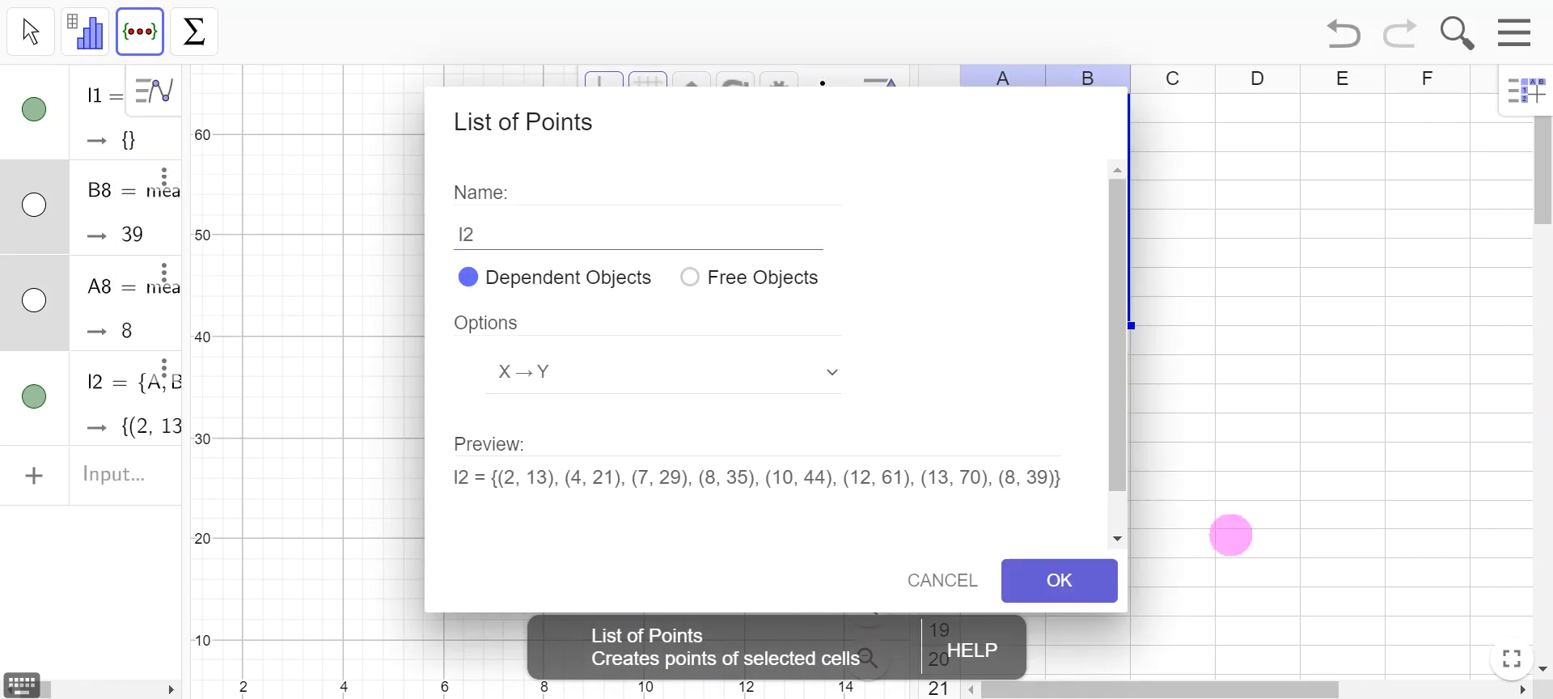
pyautogui.click(1075, 581)
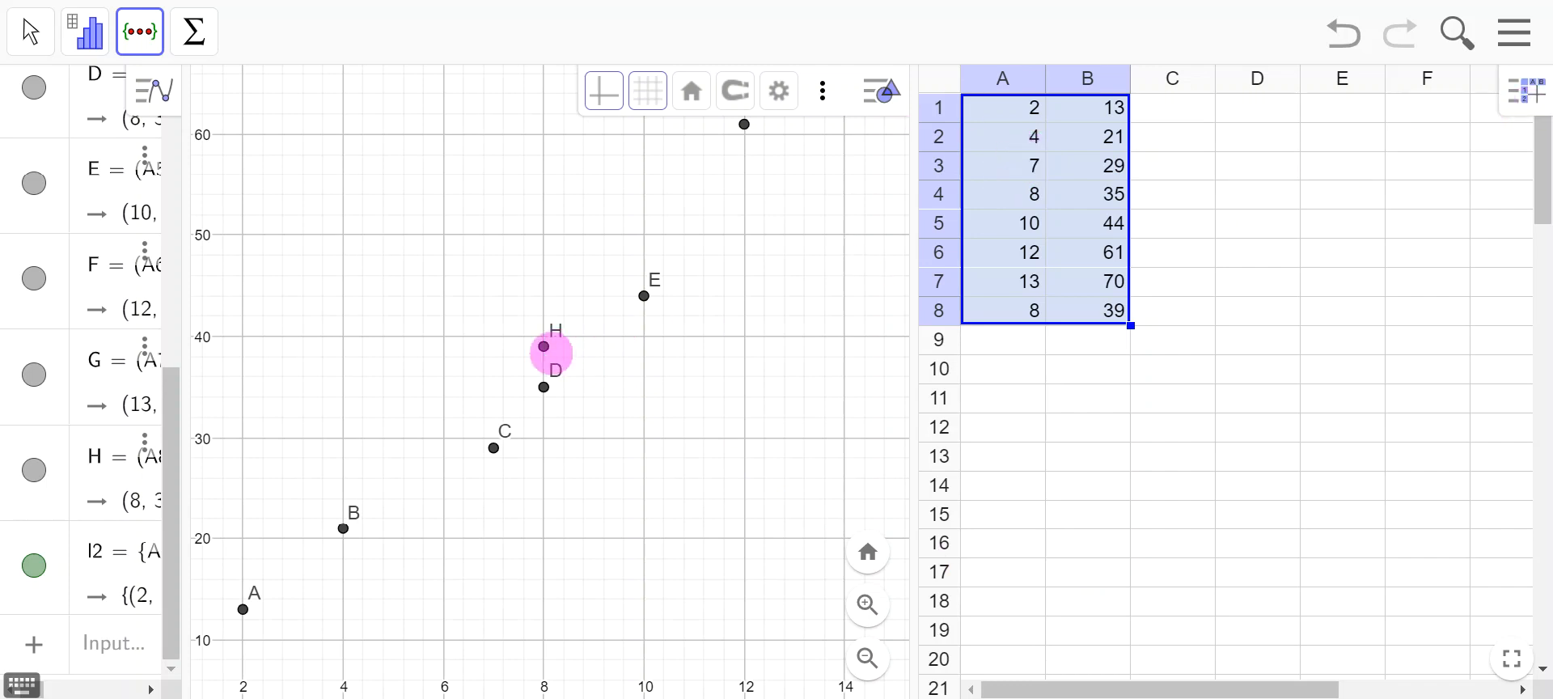
# - Color point H, the point of the two column means, red and close its settings
pyautogui.click(544, 346)
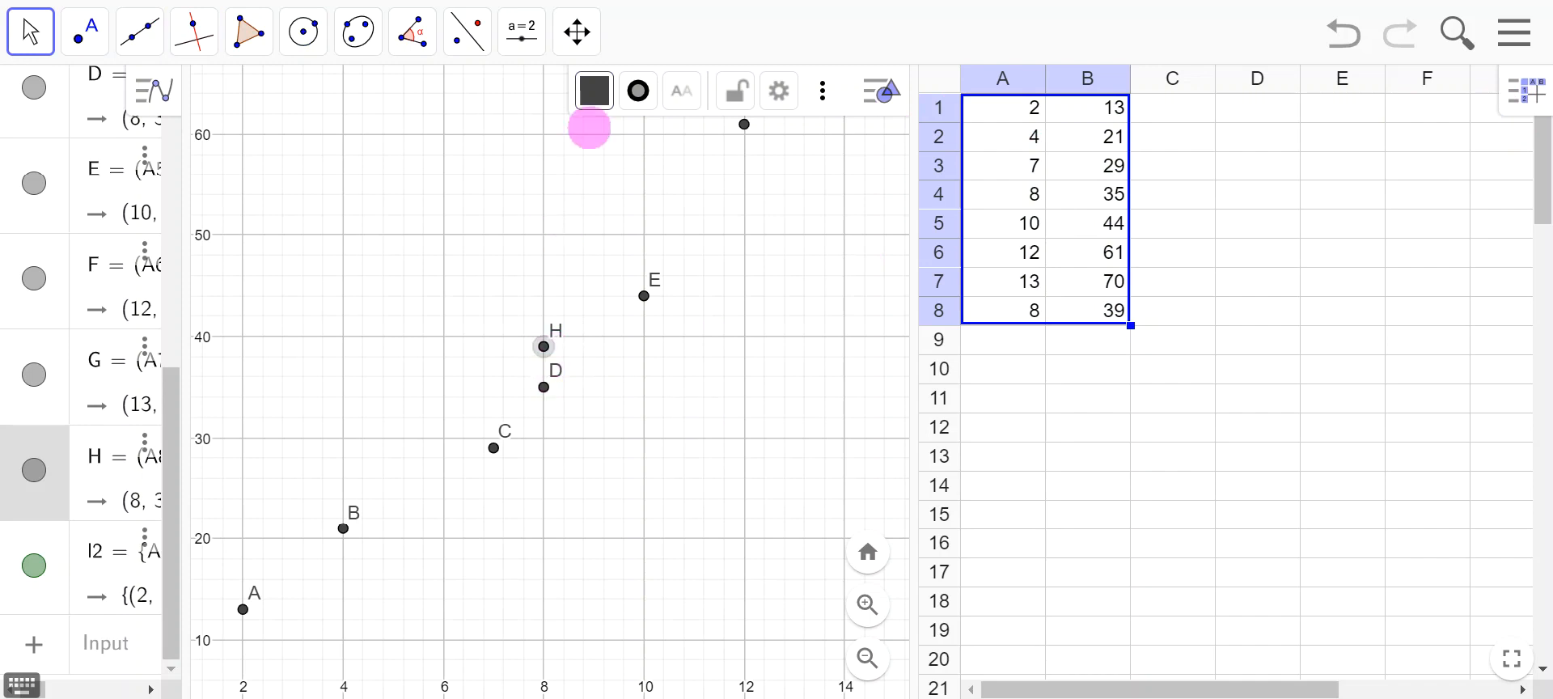
pyautogui.click(592, 91)
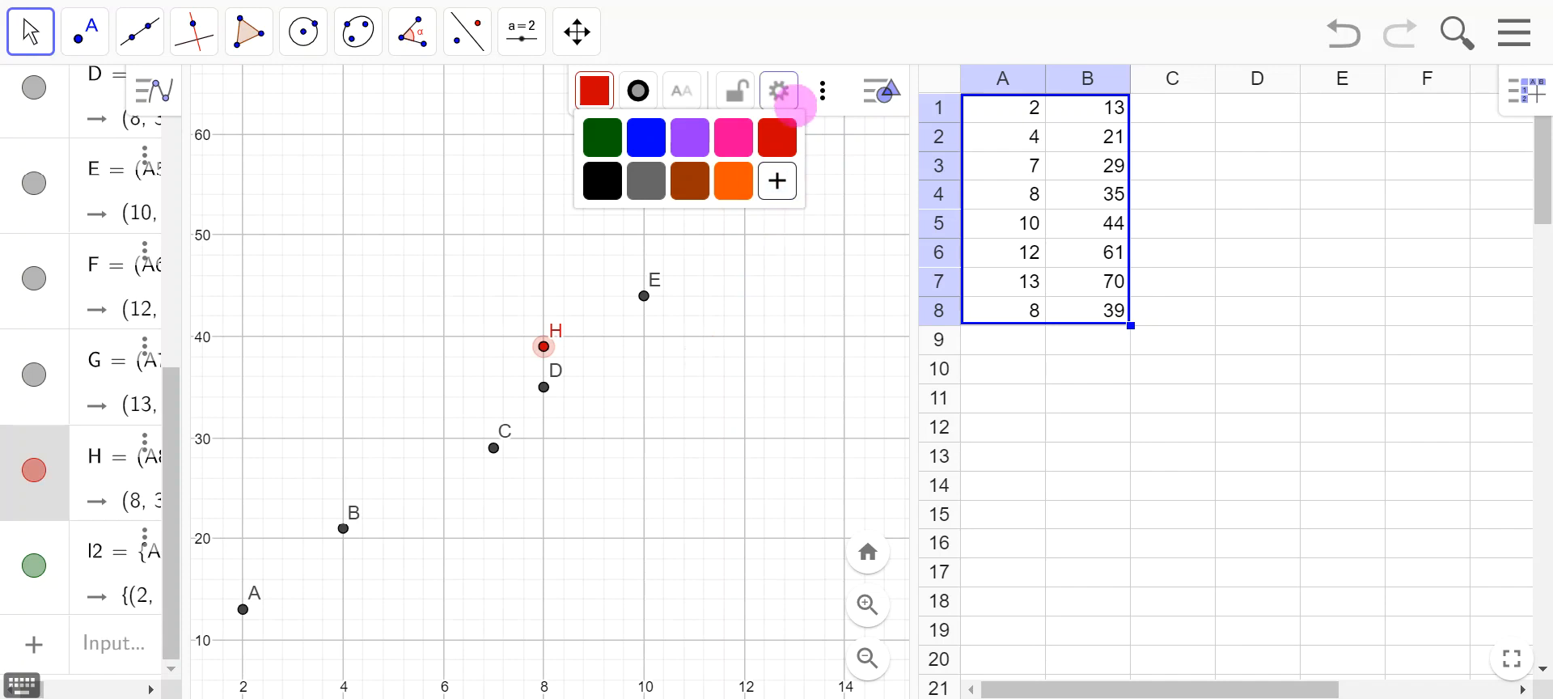
pyautogui.click(781, 91)
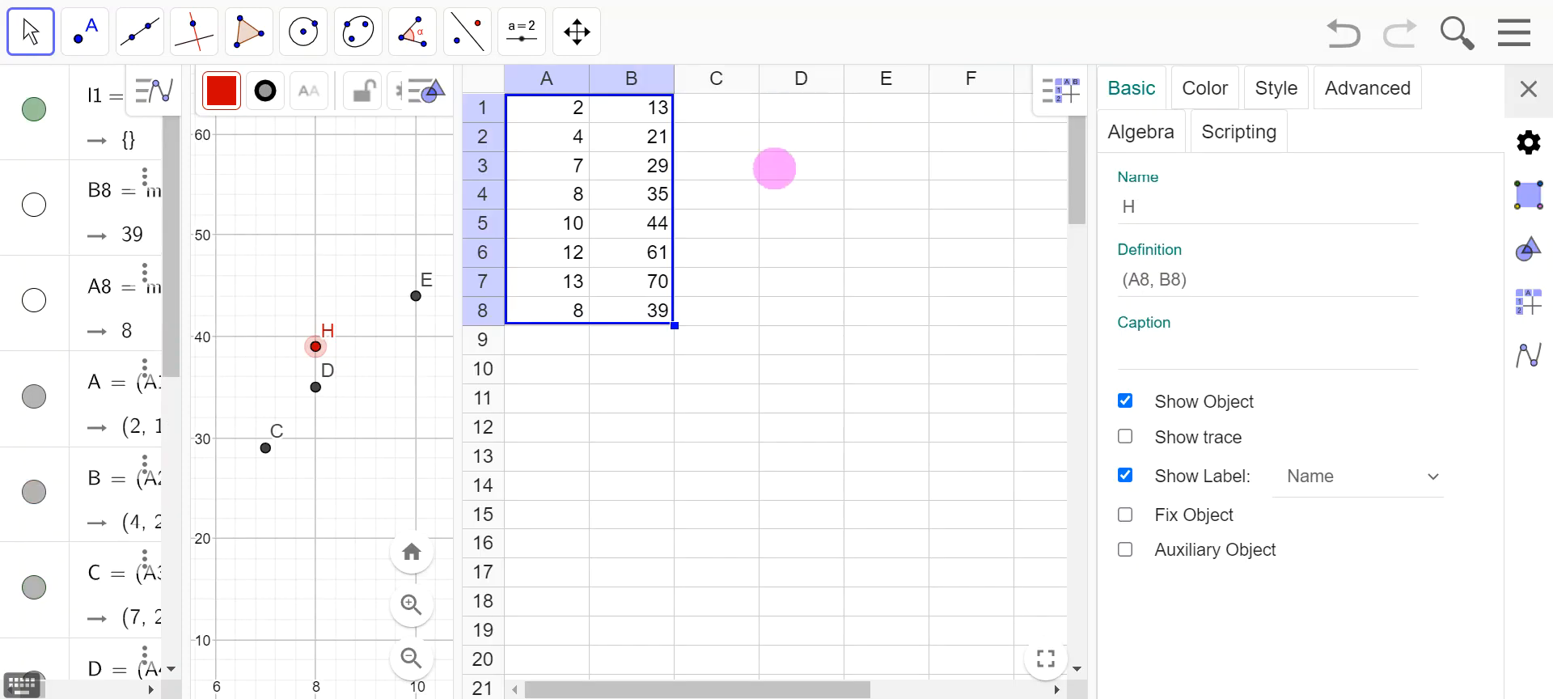
pyautogui.click(1529, 89)
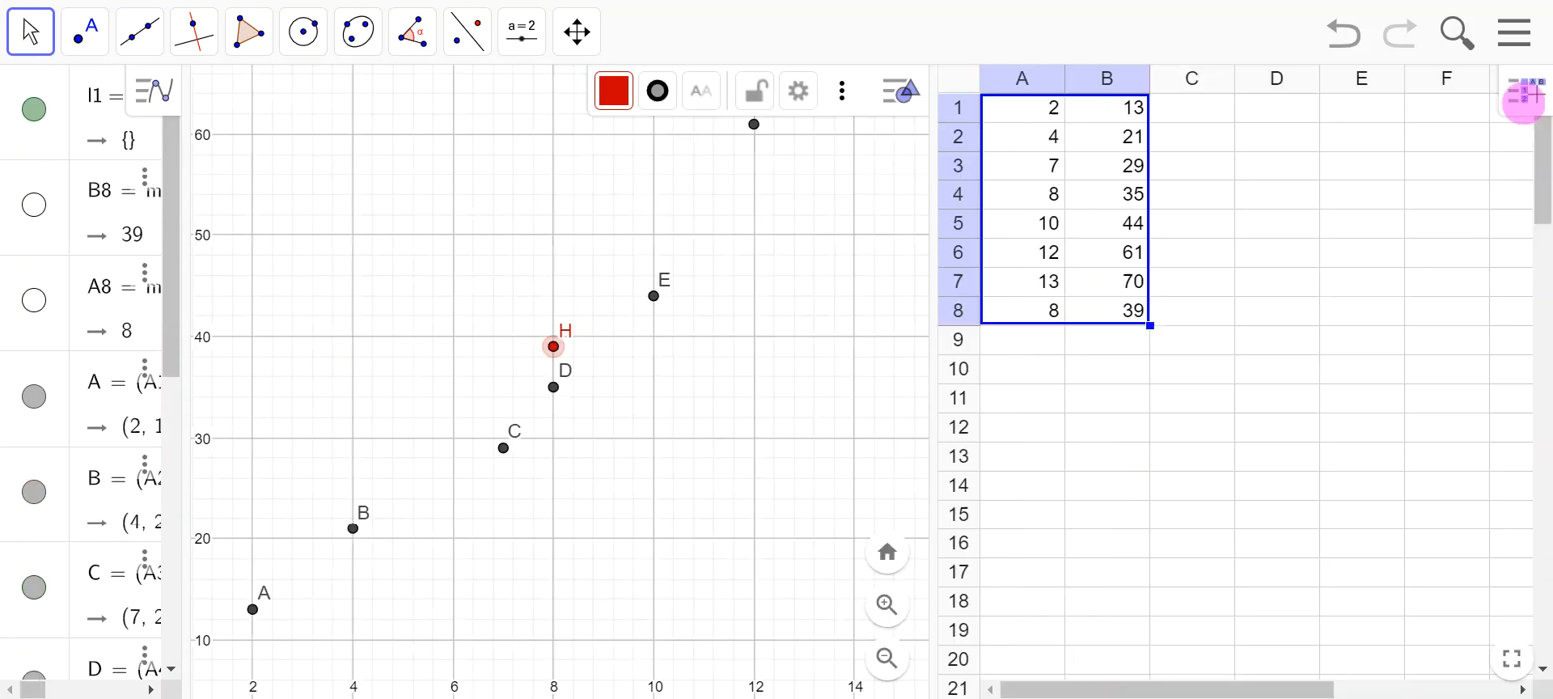
# - Enlarge the graph area, place a free point at about (-6, 51) and color it pink
pyautogui.moveTo(943, 318); pyautogui.dragTo(1274, 300)
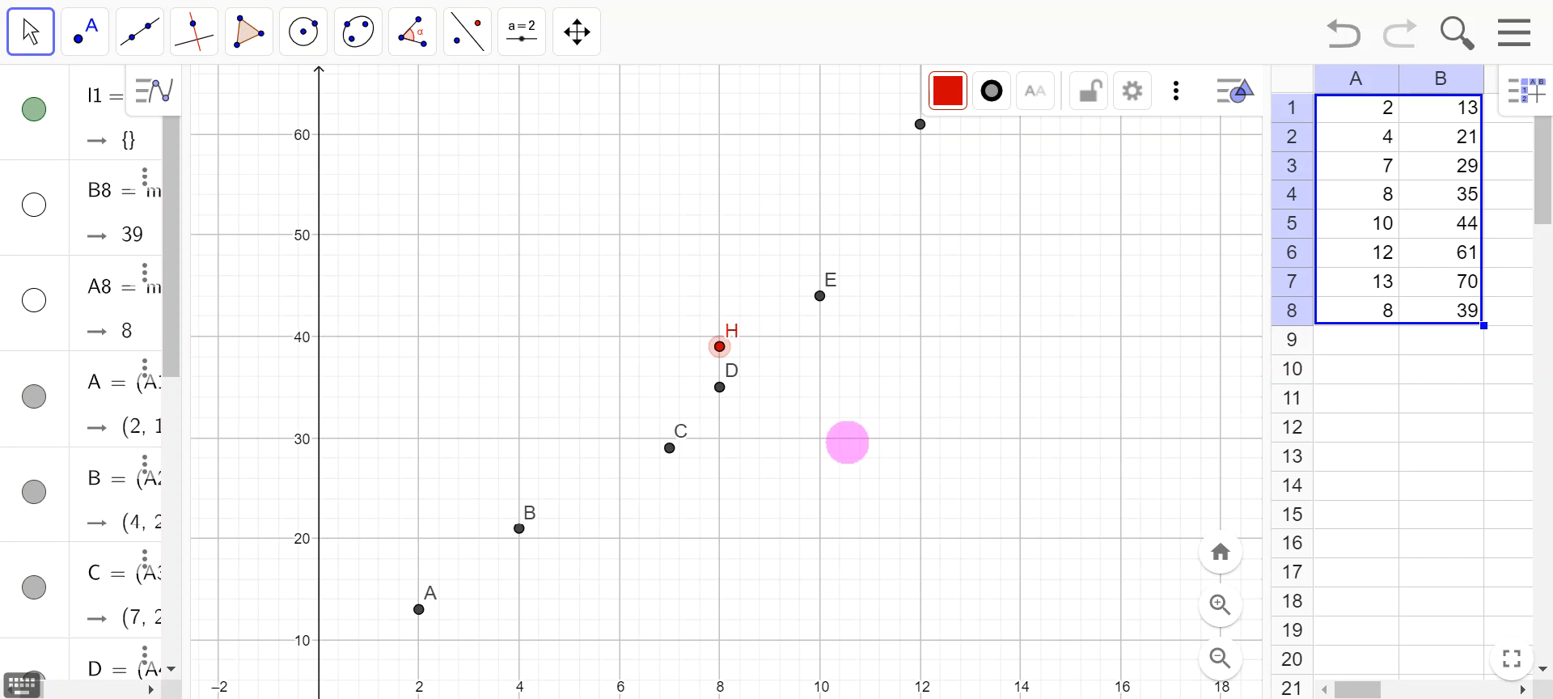
pyautogui.scroll(-5, 847, 442)
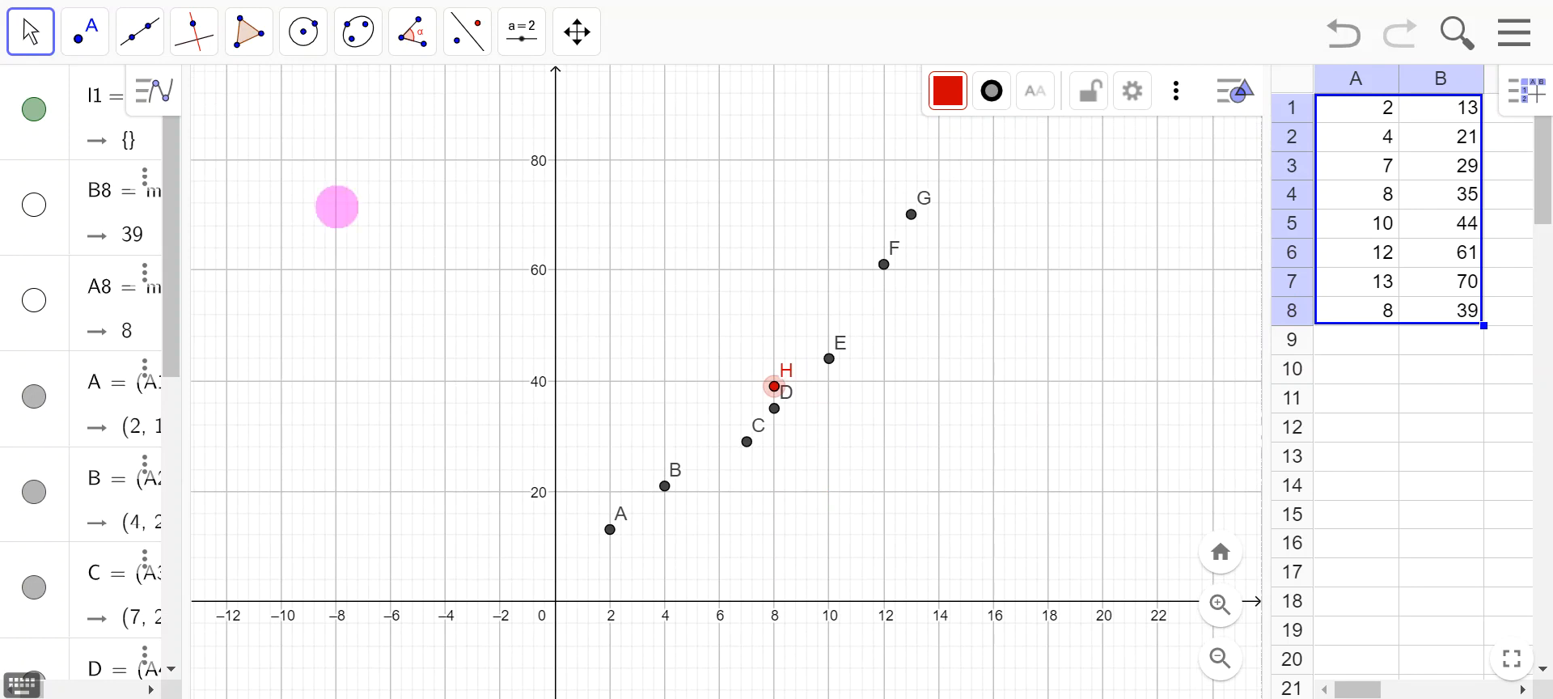
pyautogui.click(82, 35)
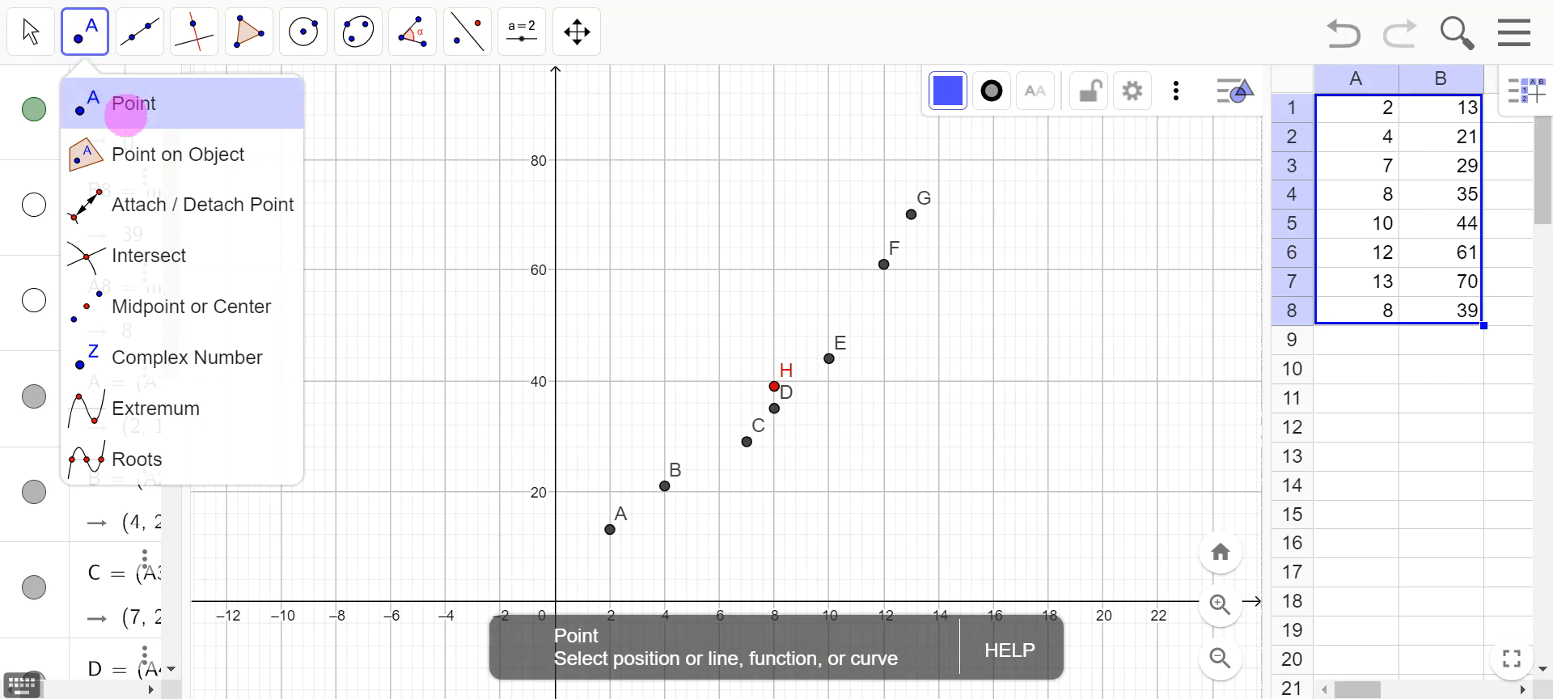
pyautogui.click(125, 112)
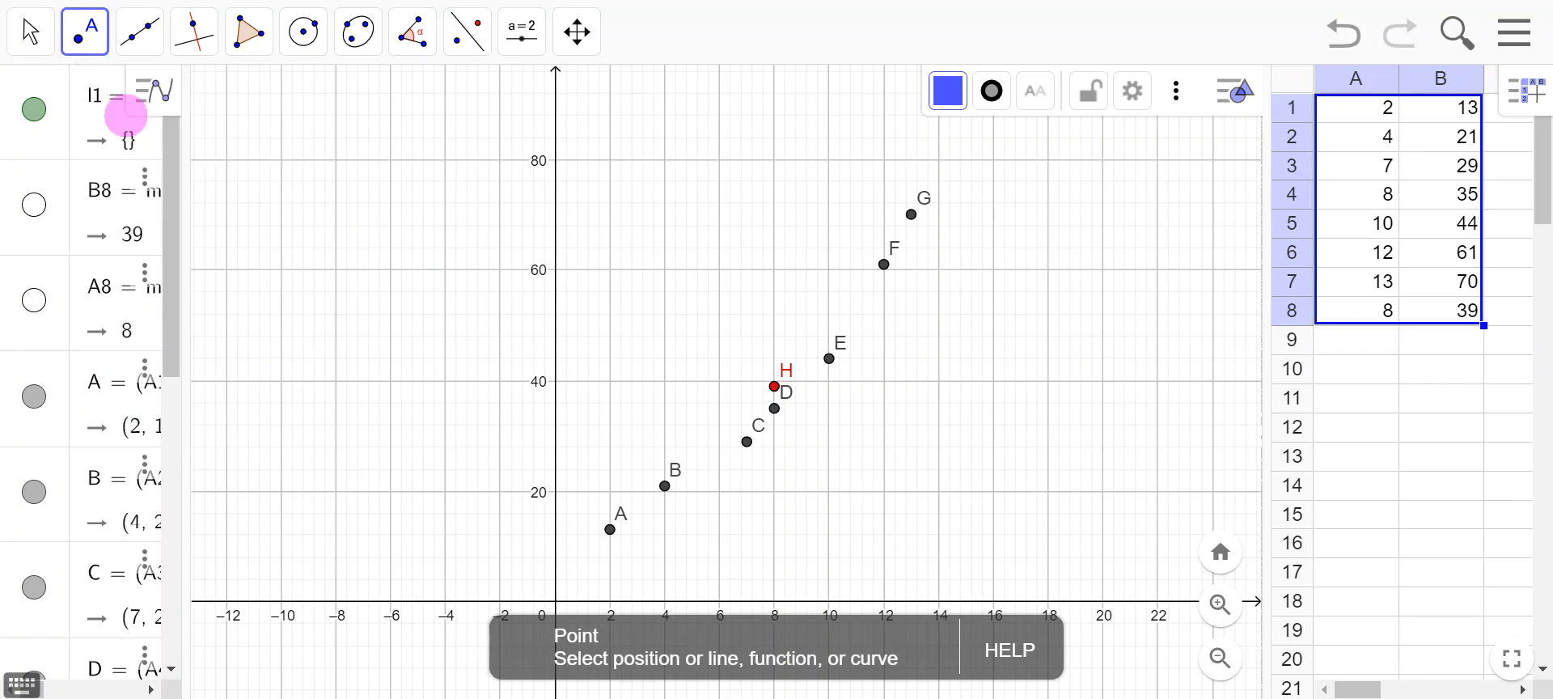
pyautogui.click(388, 319)
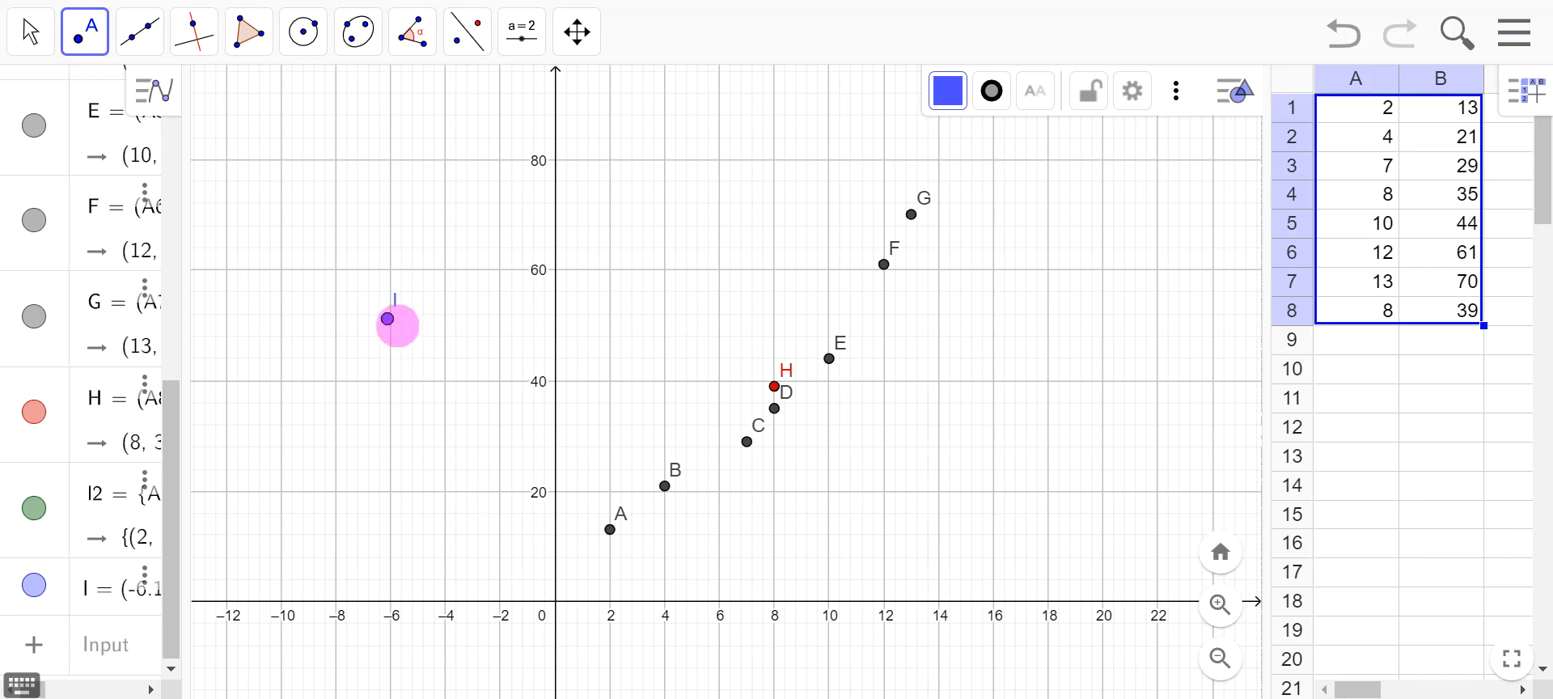
pyautogui.click(959, 102)
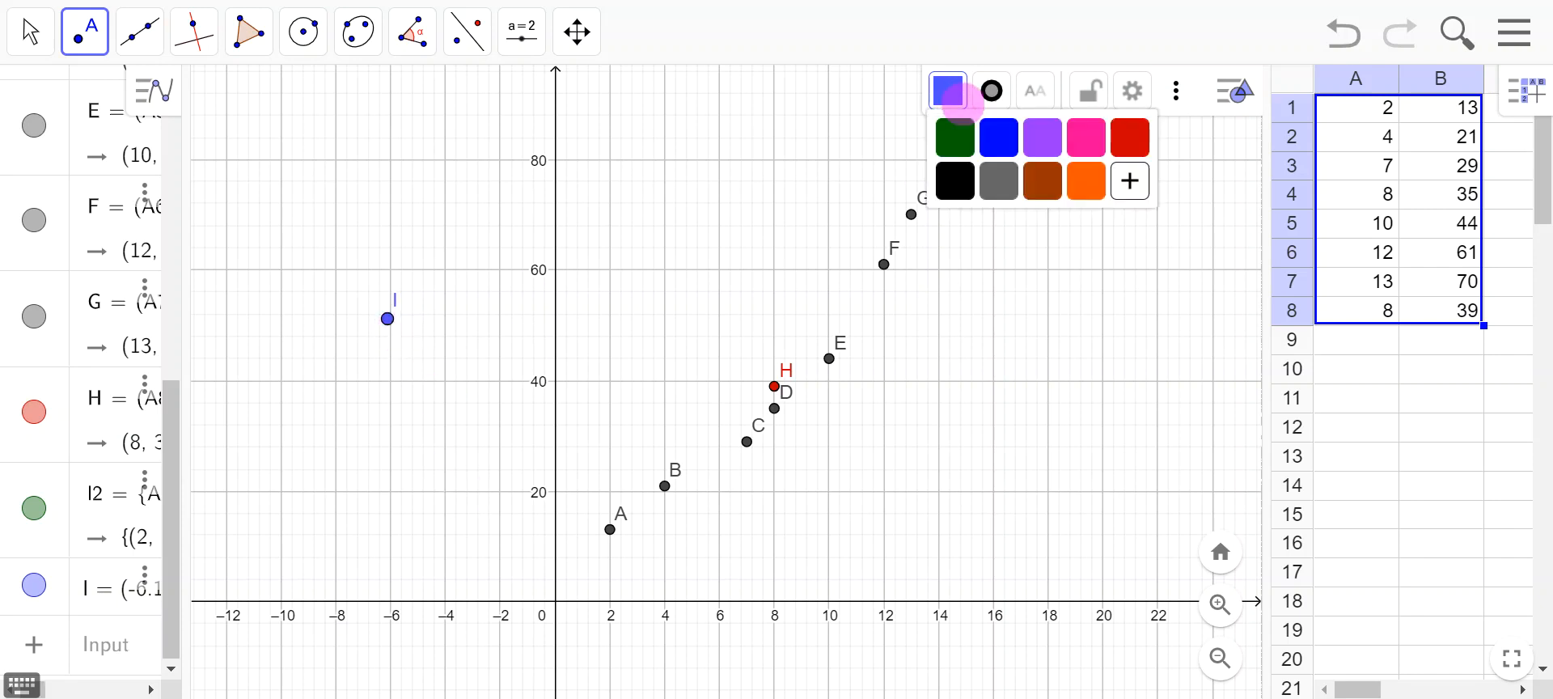
pyautogui.click(1084, 142)
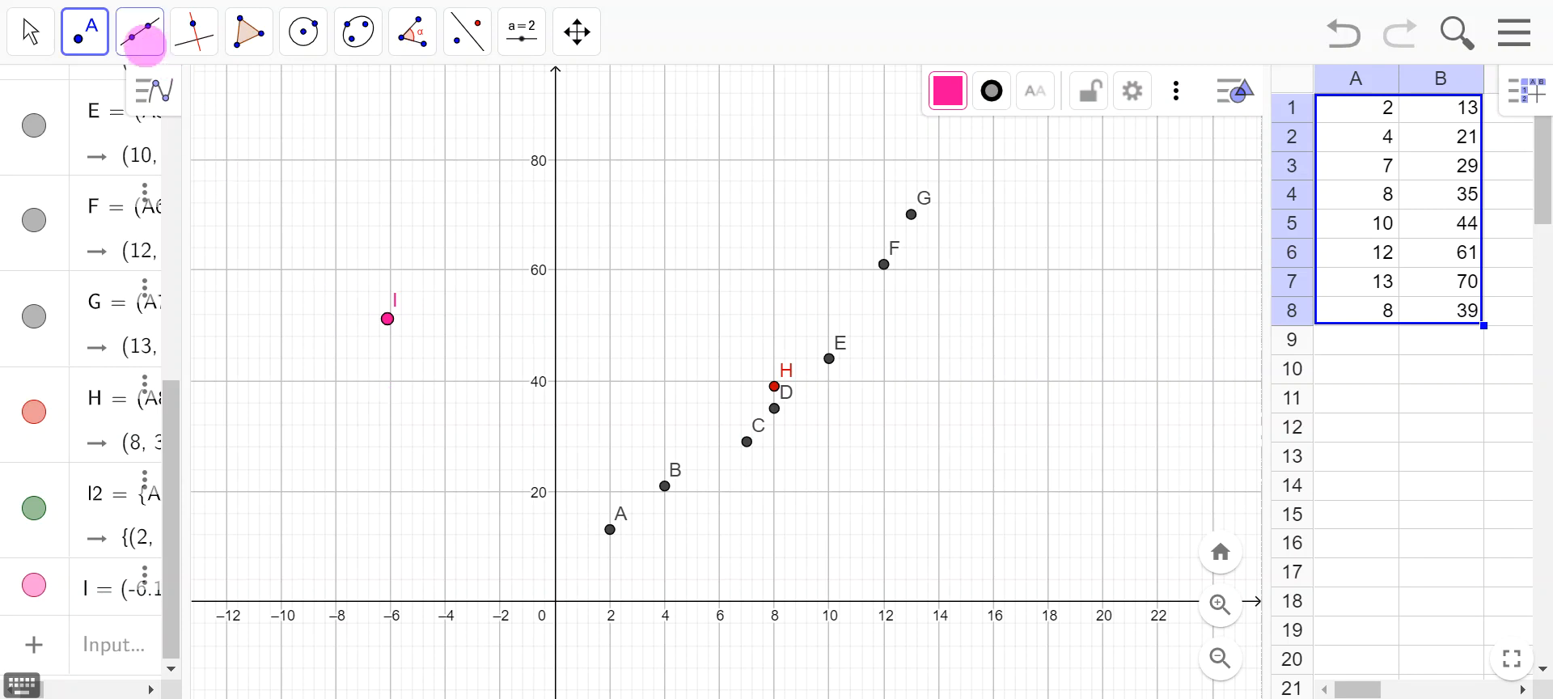
# - Draw a line through the red mean point H and the free pink point I
pyautogui.click(141, 33)
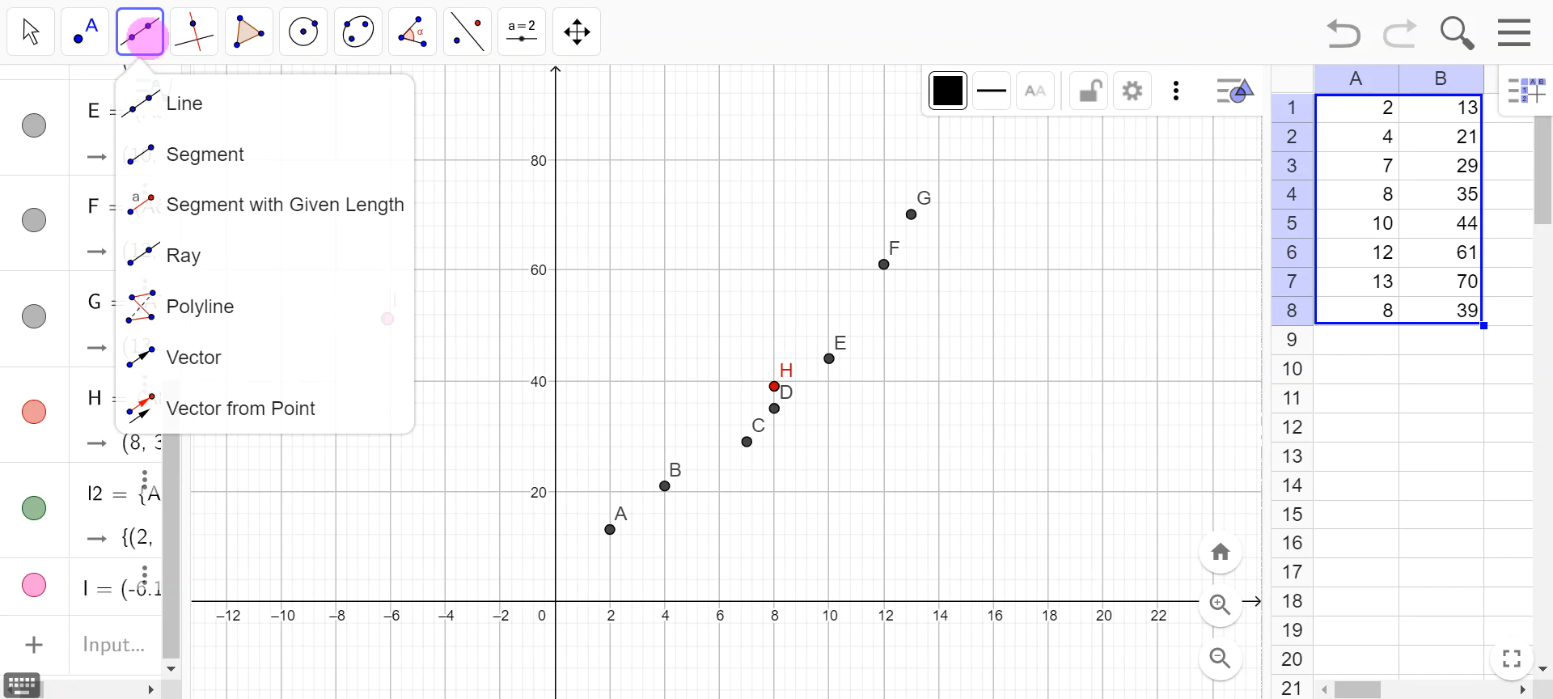
pyautogui.click(183, 102)
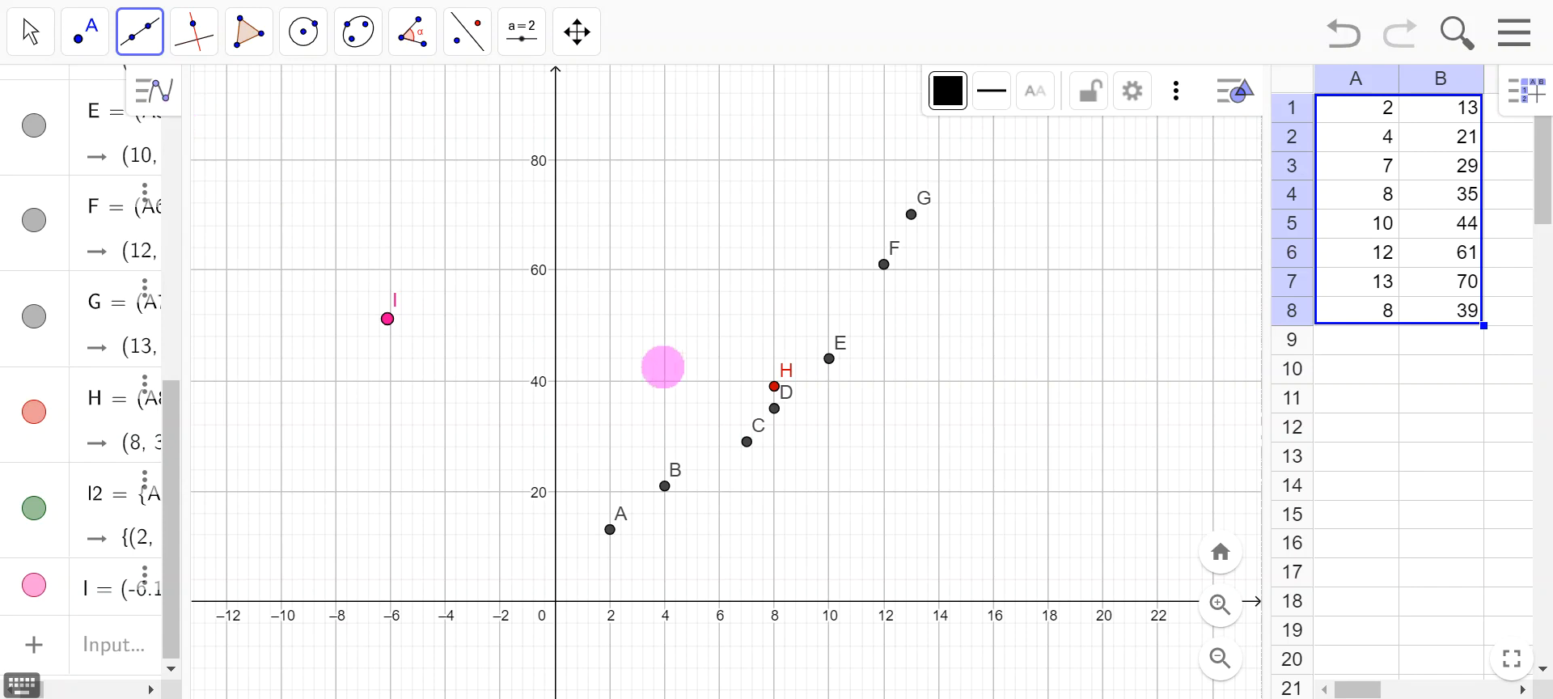
pyautogui.click(774, 386)
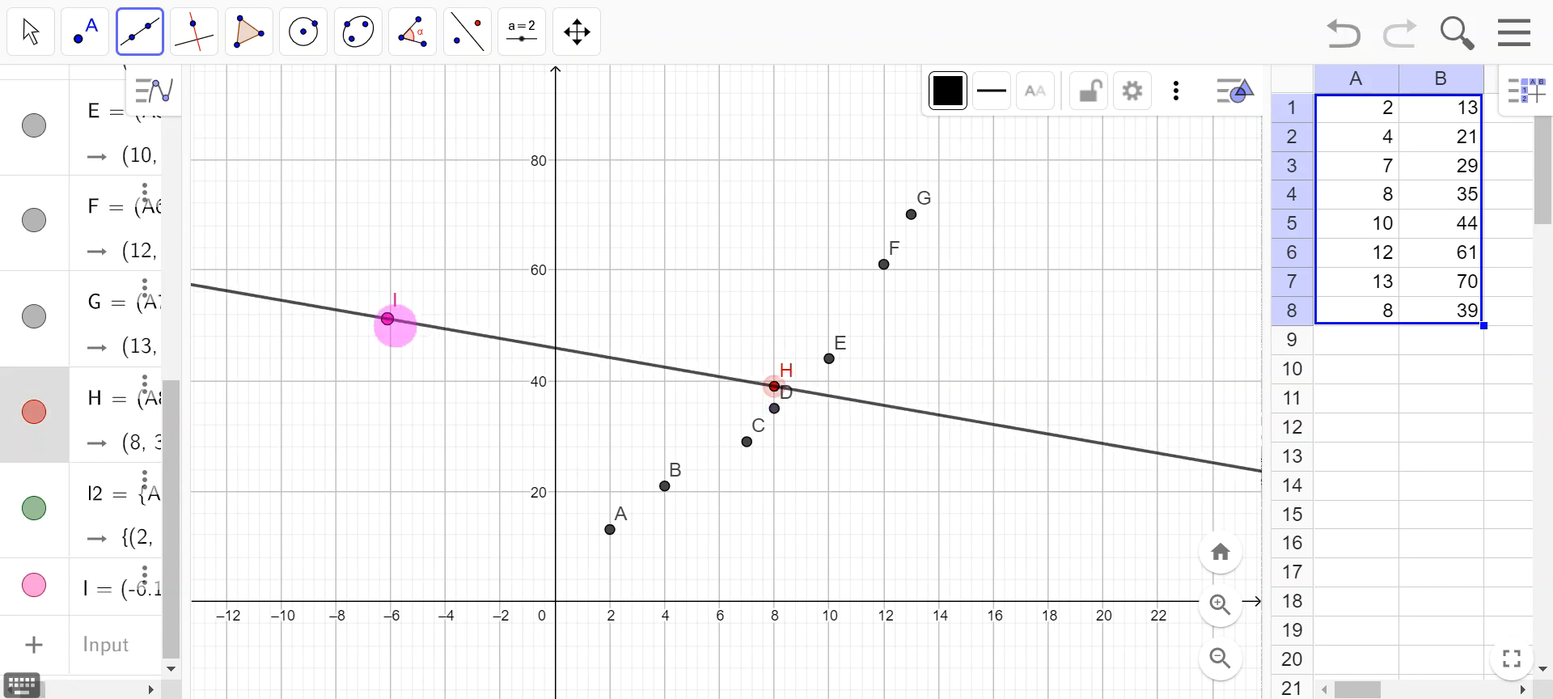
pyautogui.click(392, 322)
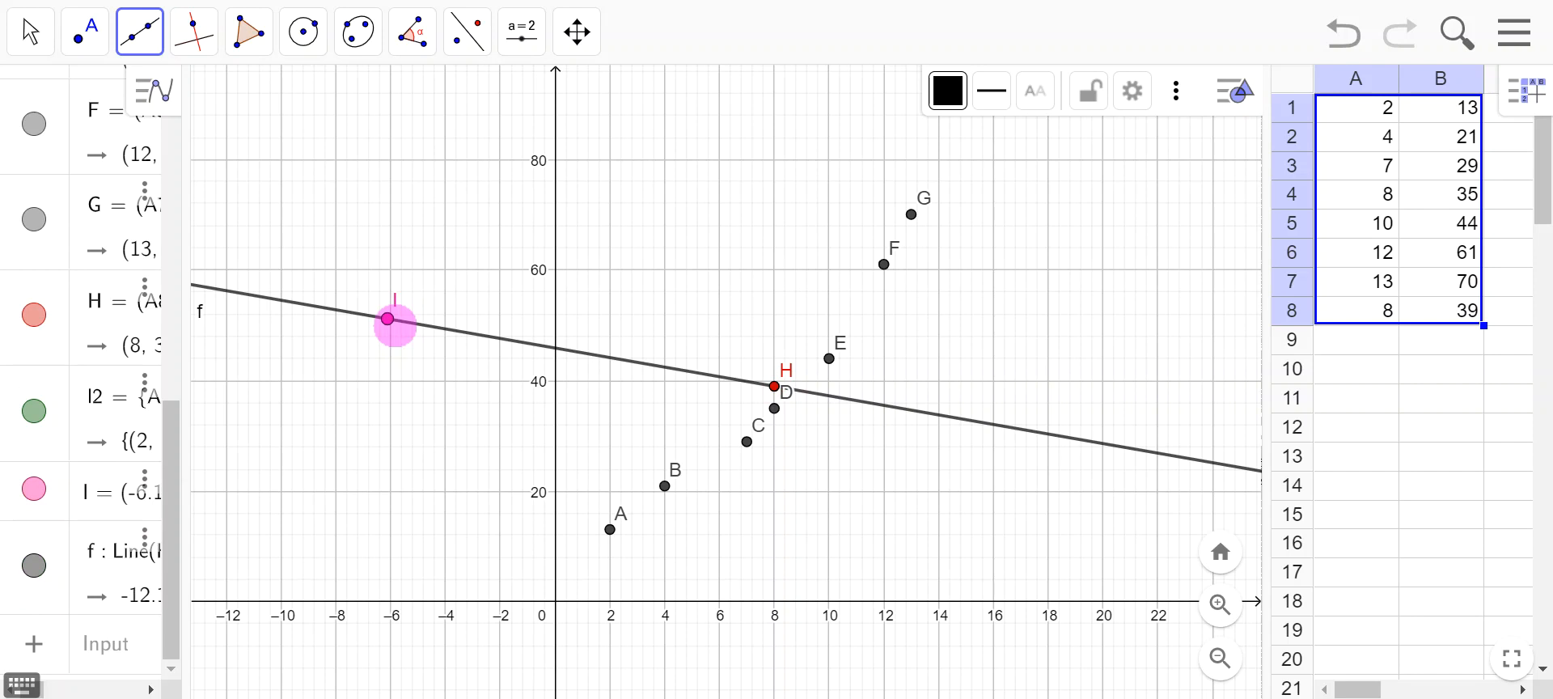
pyautogui.click(389, 320)
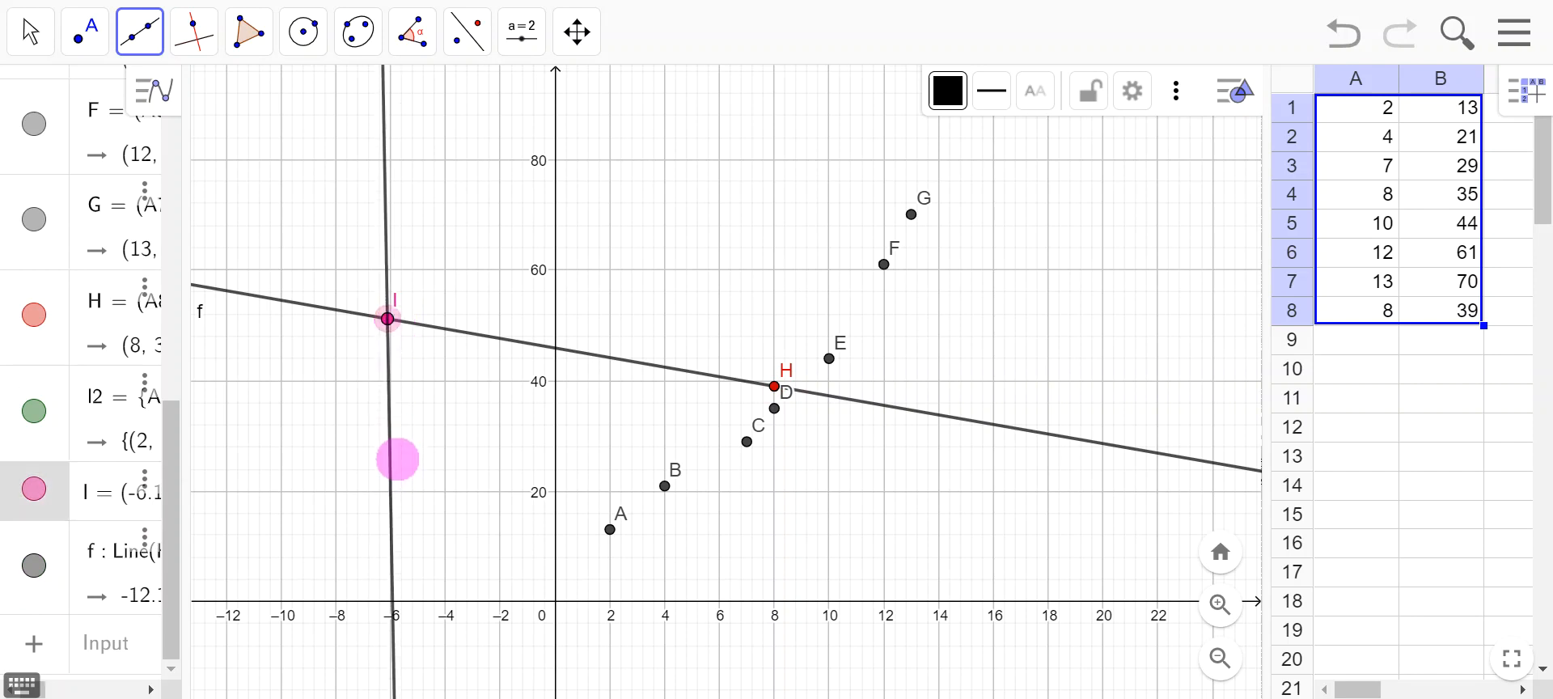
pyautogui.click(389, 445)
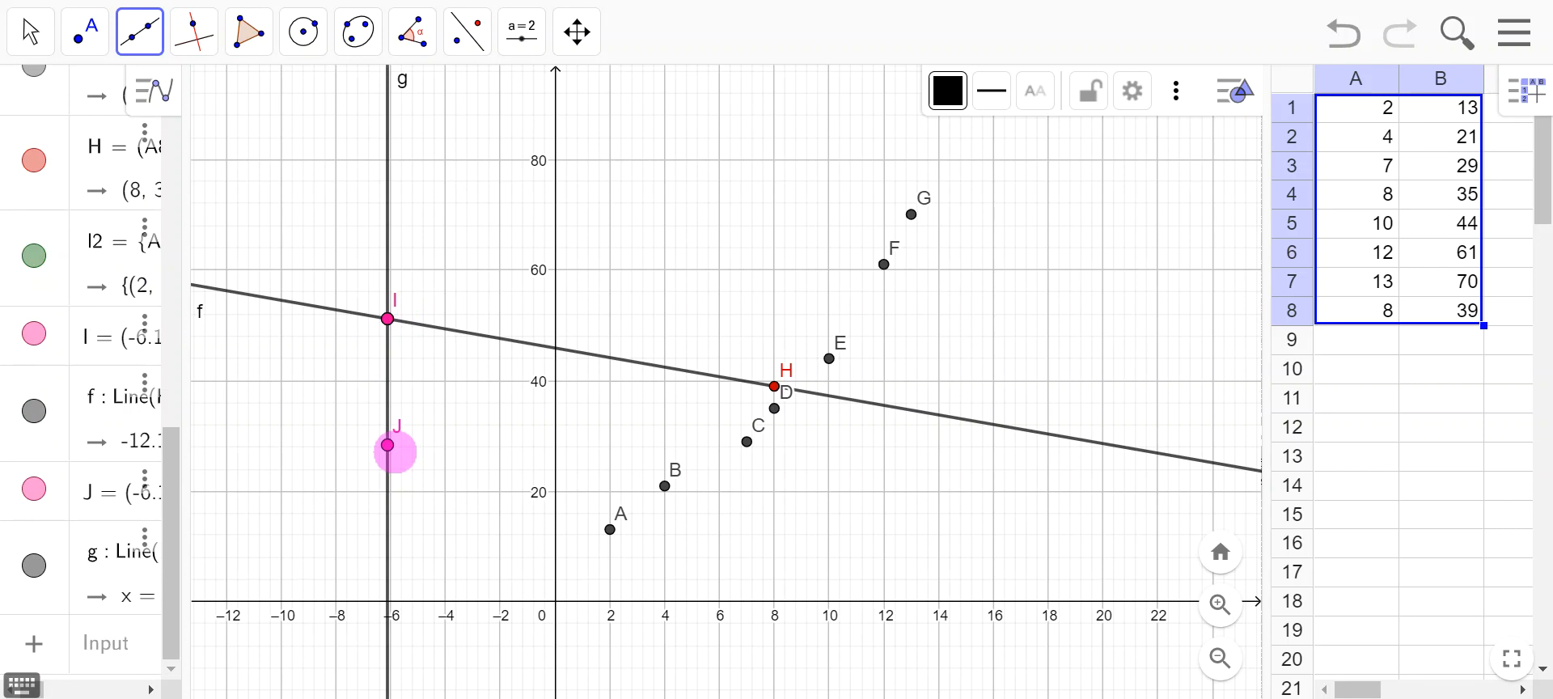
pyautogui.click(30, 32)
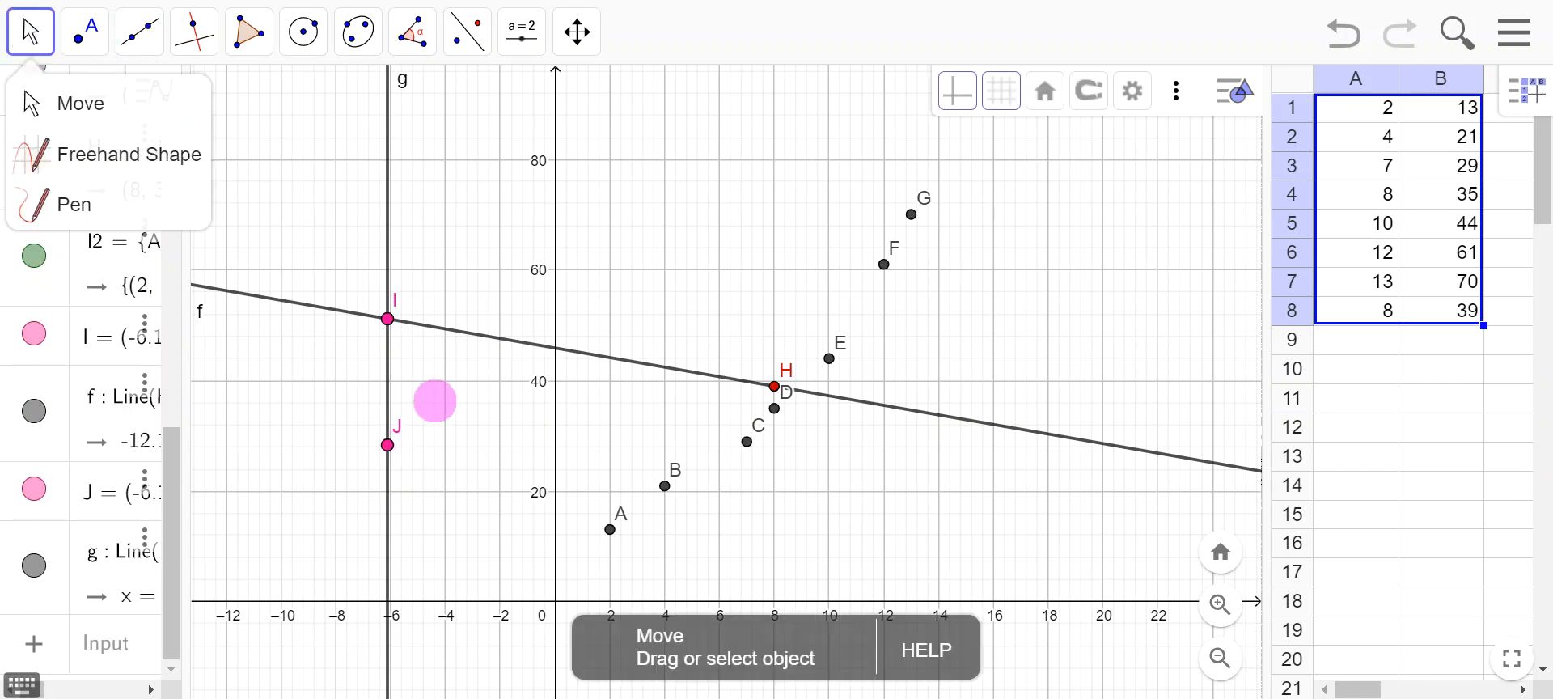
pyautogui.click(393, 439)
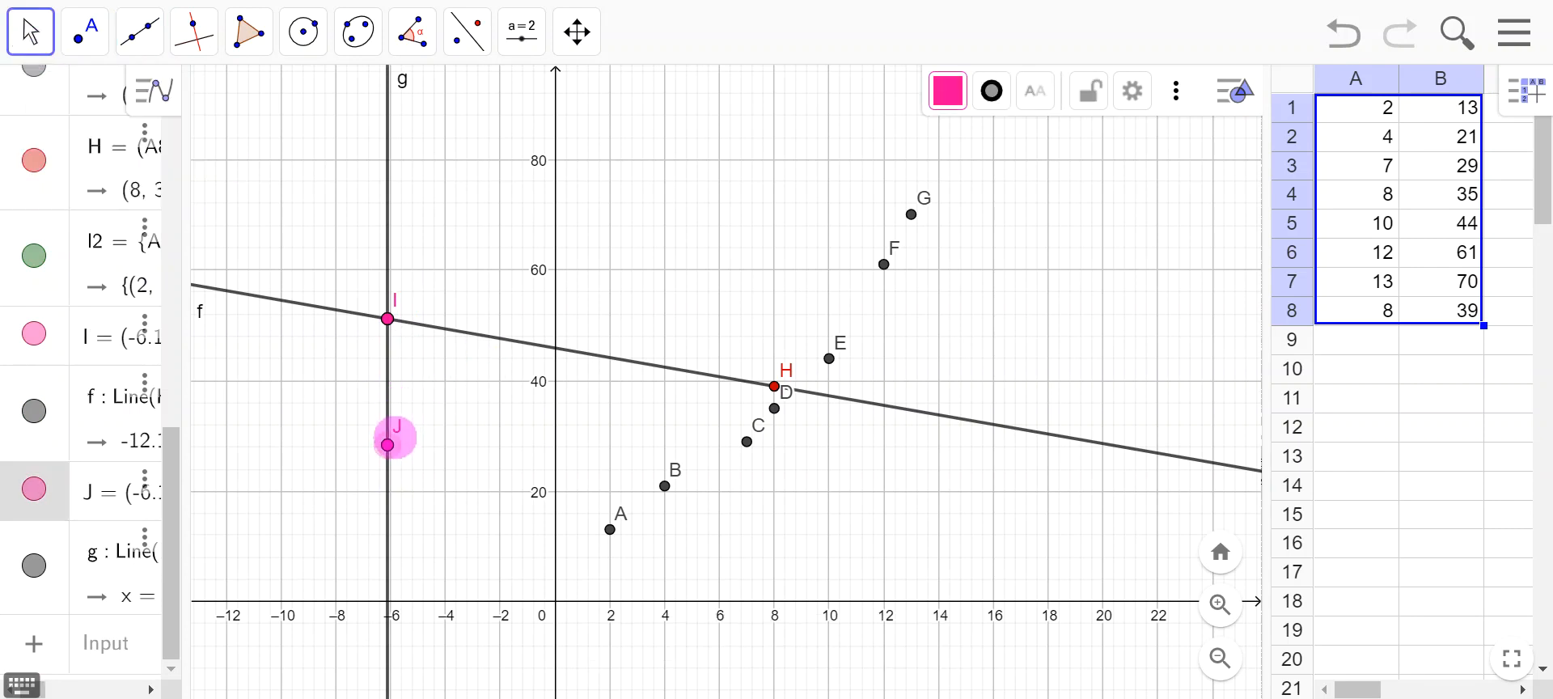
pyautogui.press('Delete')
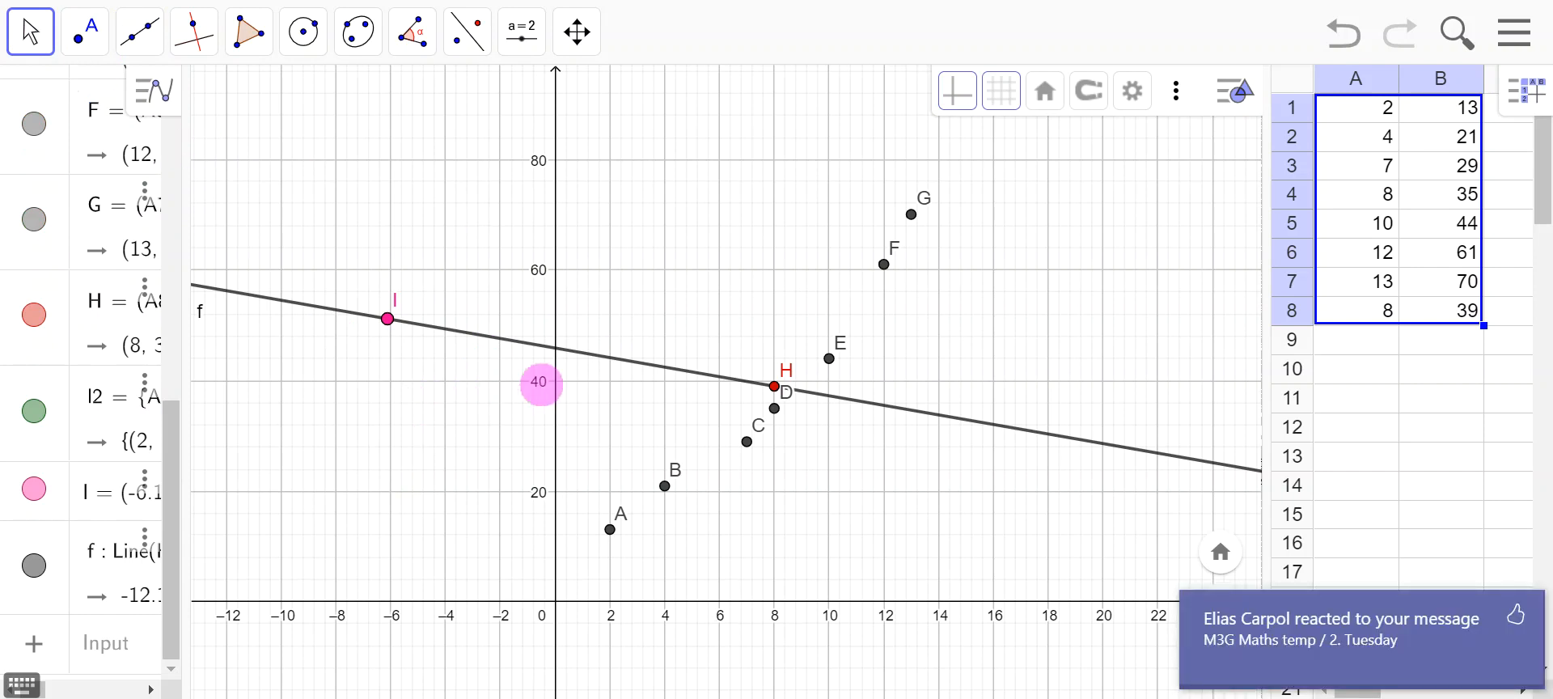
# - Move free point I to about (-1.6, -8.4) so the line follows the data points, and widen the algebra list
pyautogui.moveTo(389, 317); pyautogui.dragTo(429, 463)
pyautogui.moveTo(463, 533); pyautogui.dragTo(510, 647)
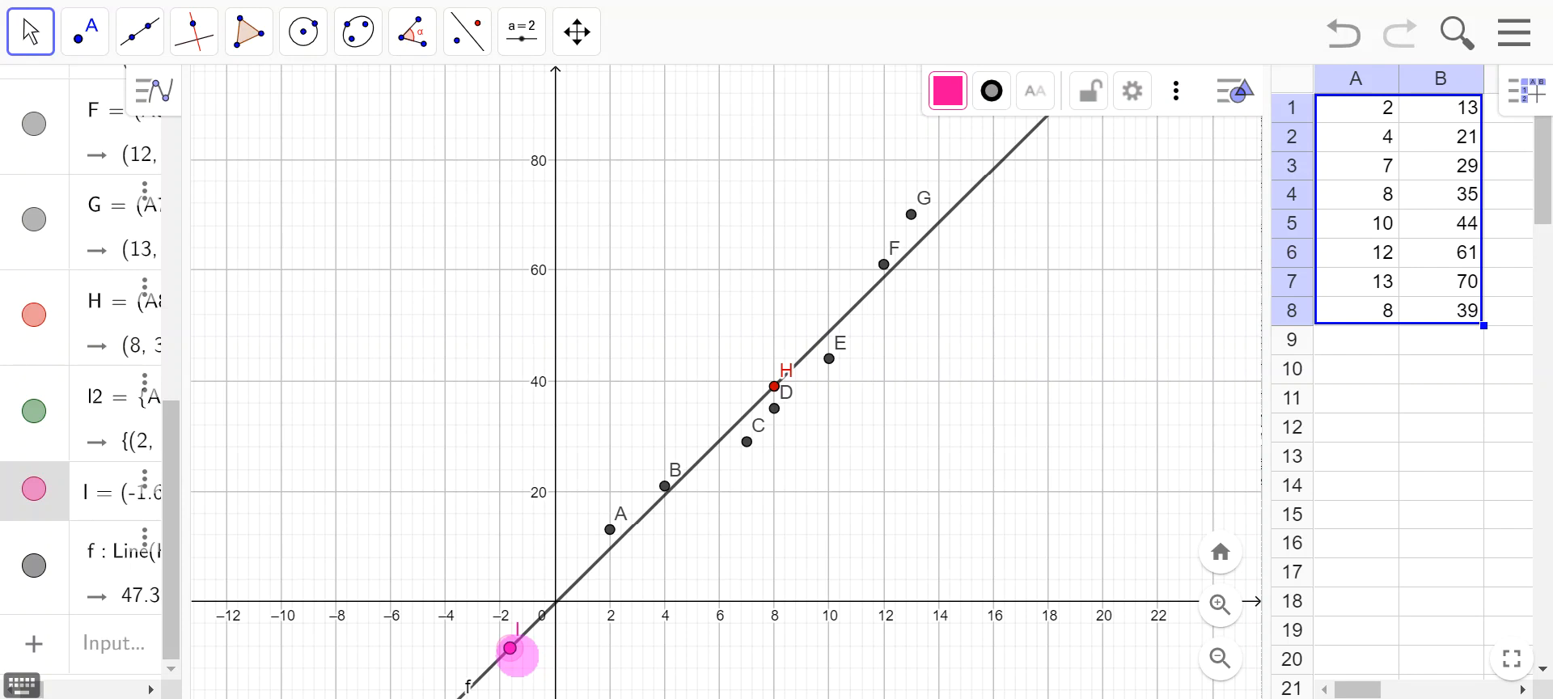
pyautogui.moveTo(231, 423); pyautogui.dragTo(444, 423)
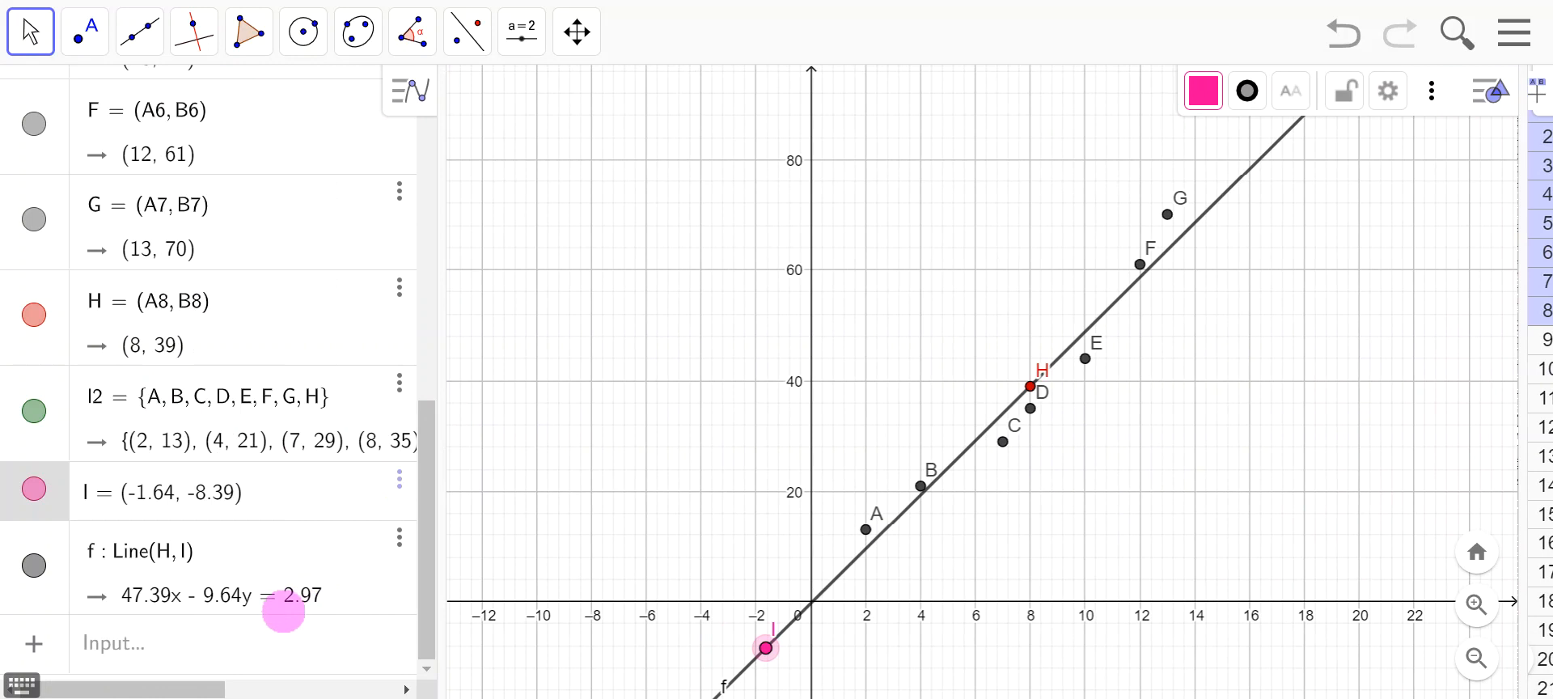
# - Set the equation form of line f to y = m x + b and close its settings
pyautogui.click(283, 613)
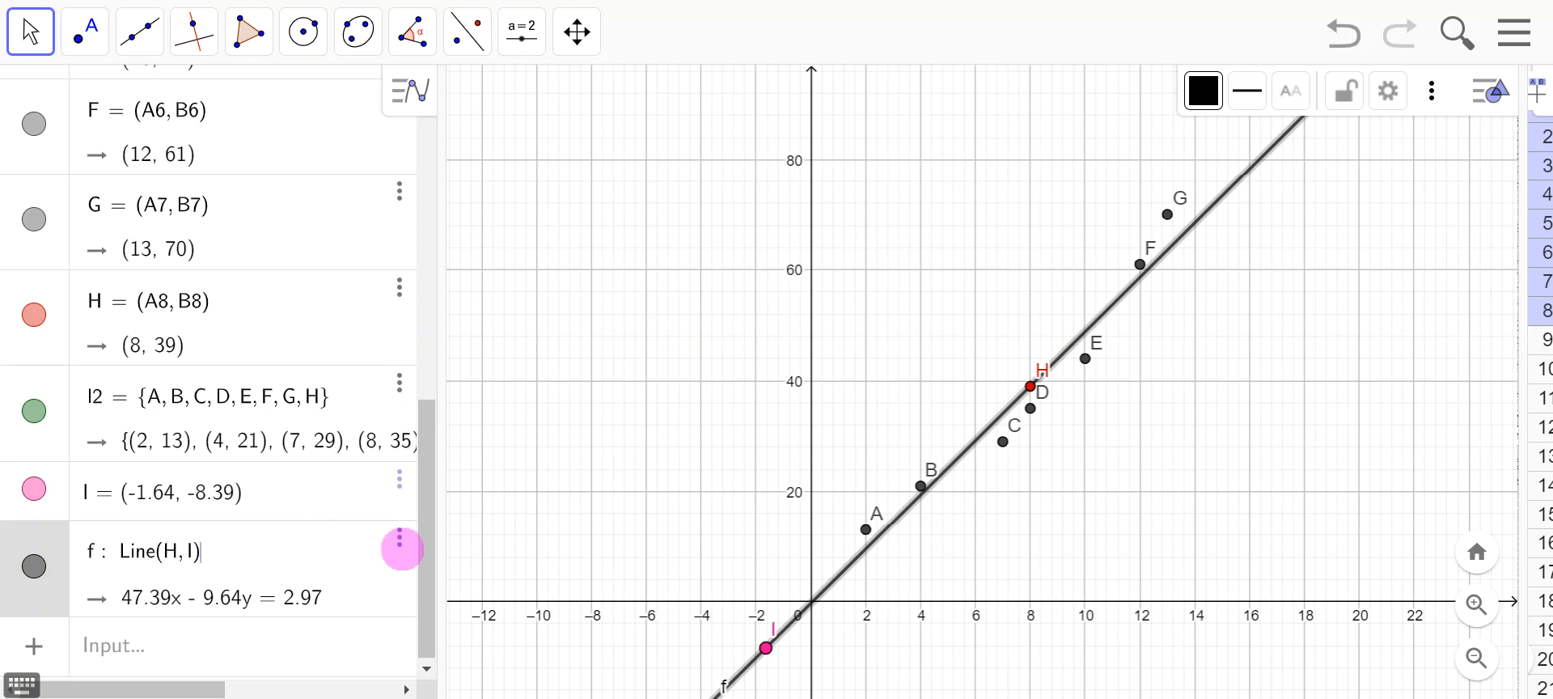
pyautogui.click(399, 540)
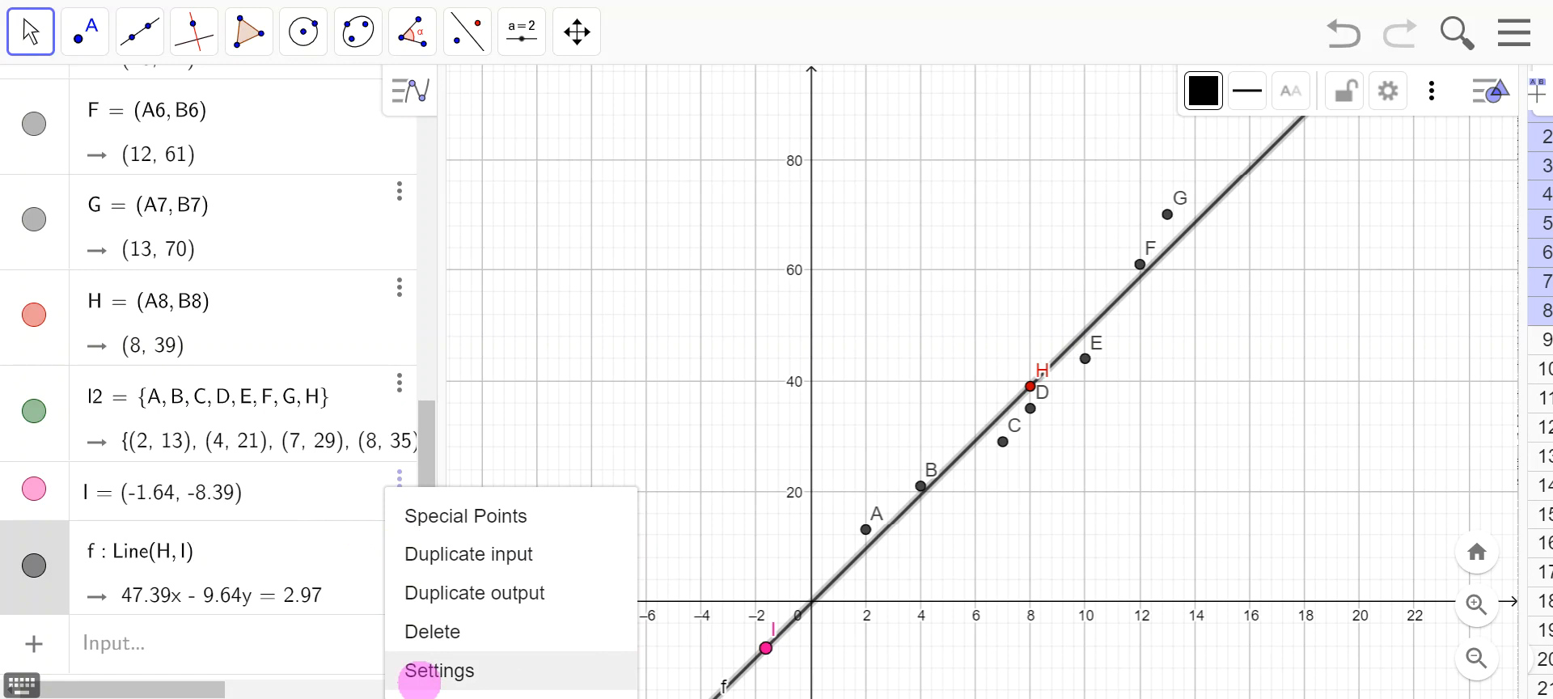
pyautogui.click(419, 676)
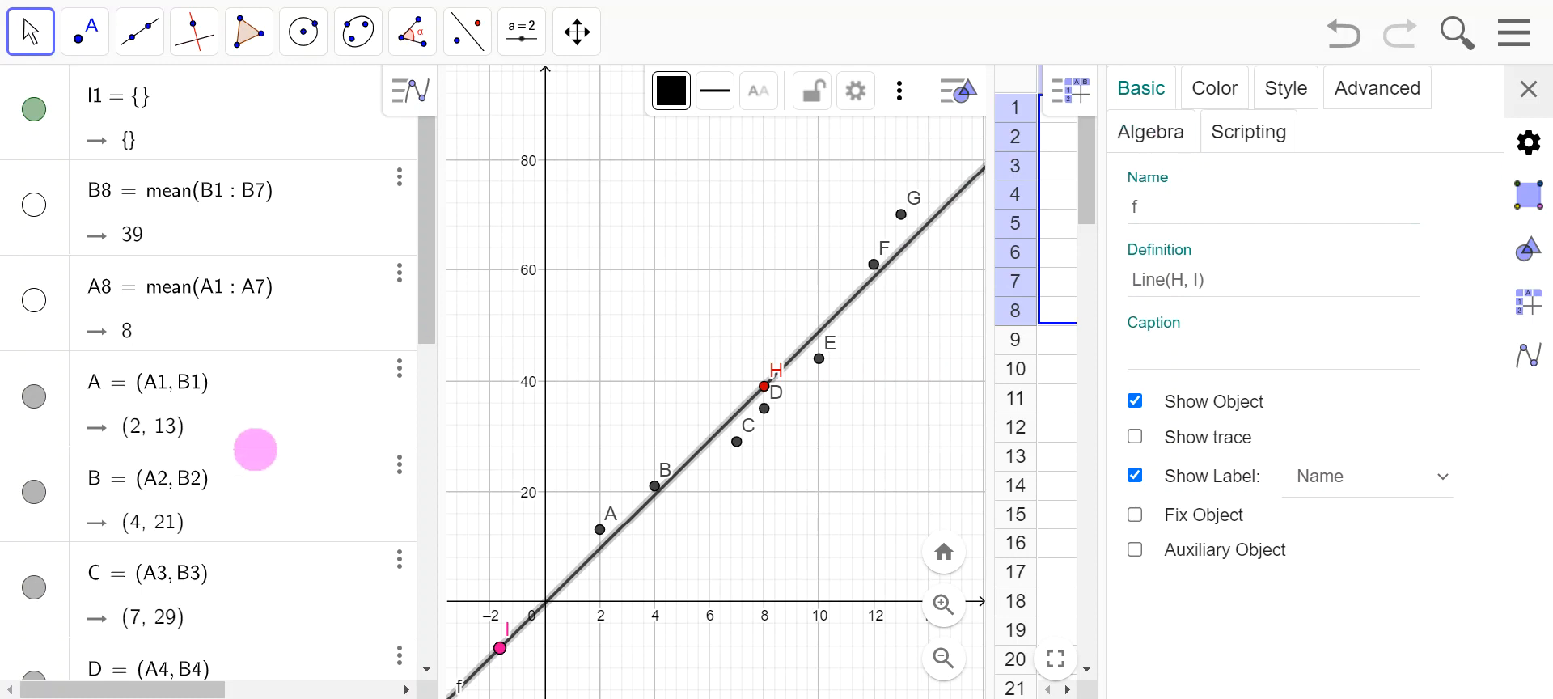
pyautogui.scroll(-7, 255, 450)
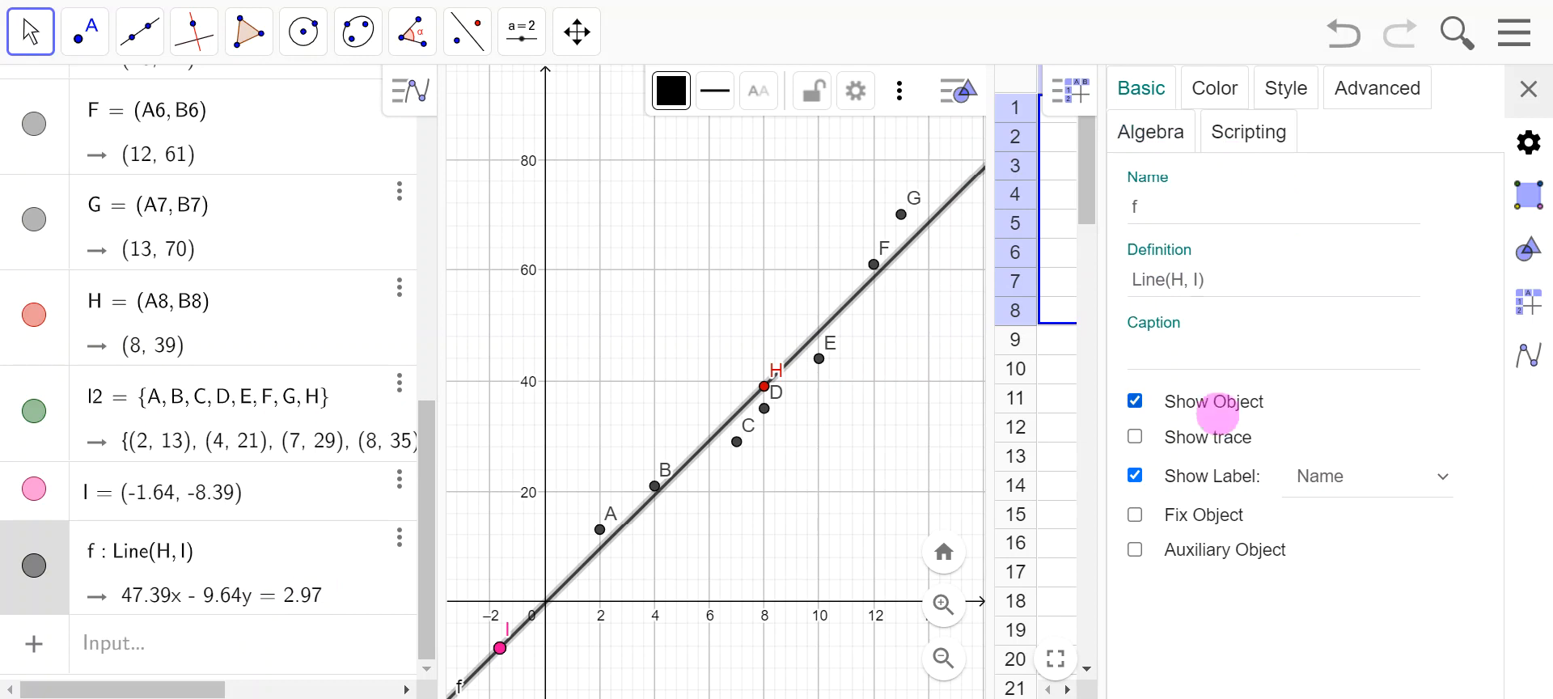
pyautogui.click(1151, 132)
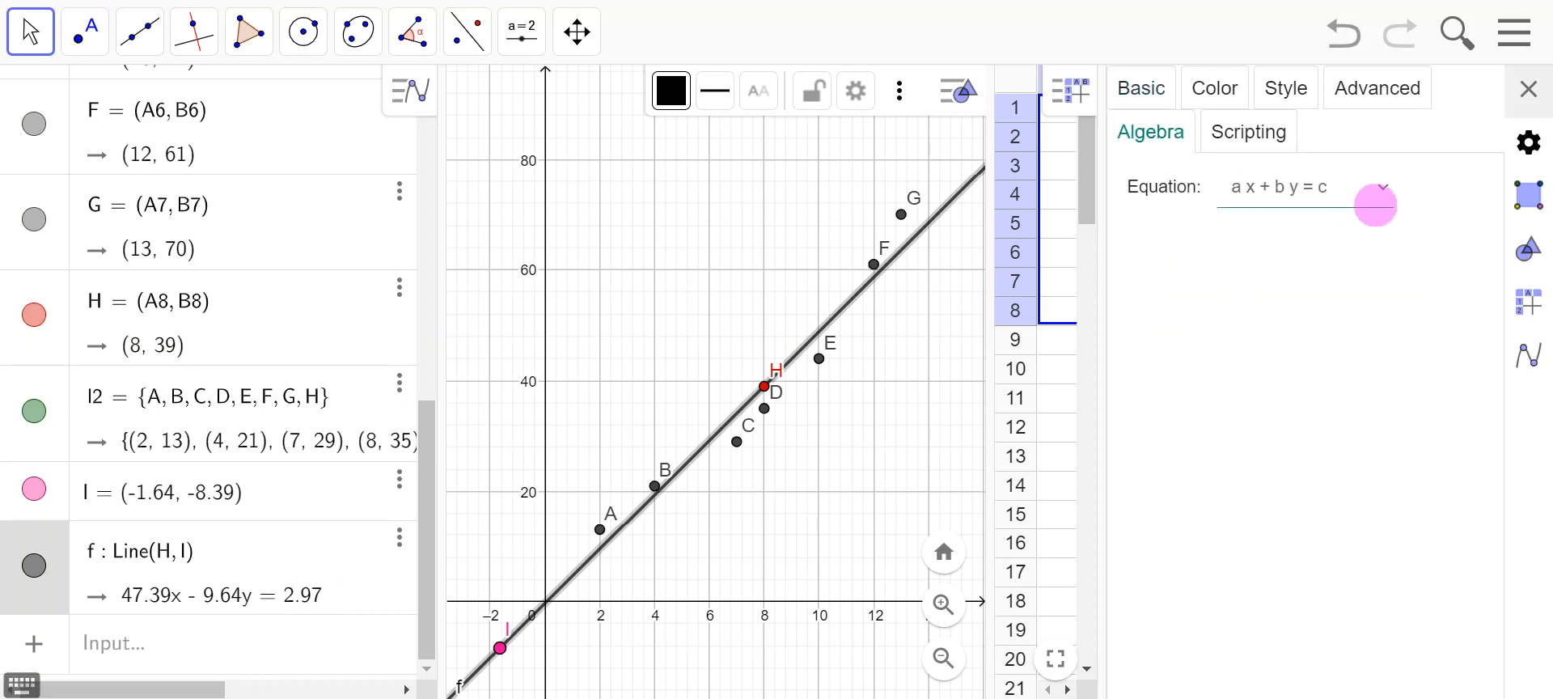
pyautogui.click(1375, 204)
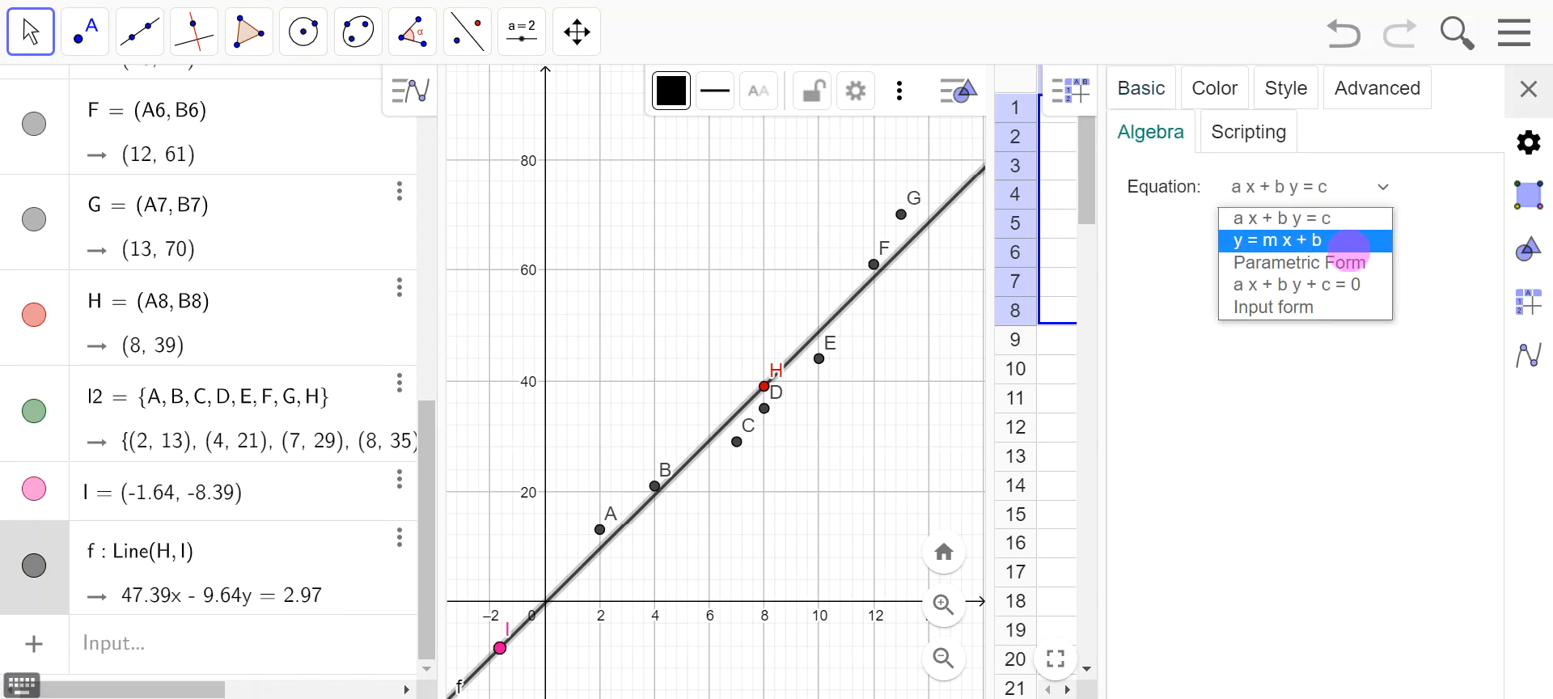
pyautogui.click(1348, 243)
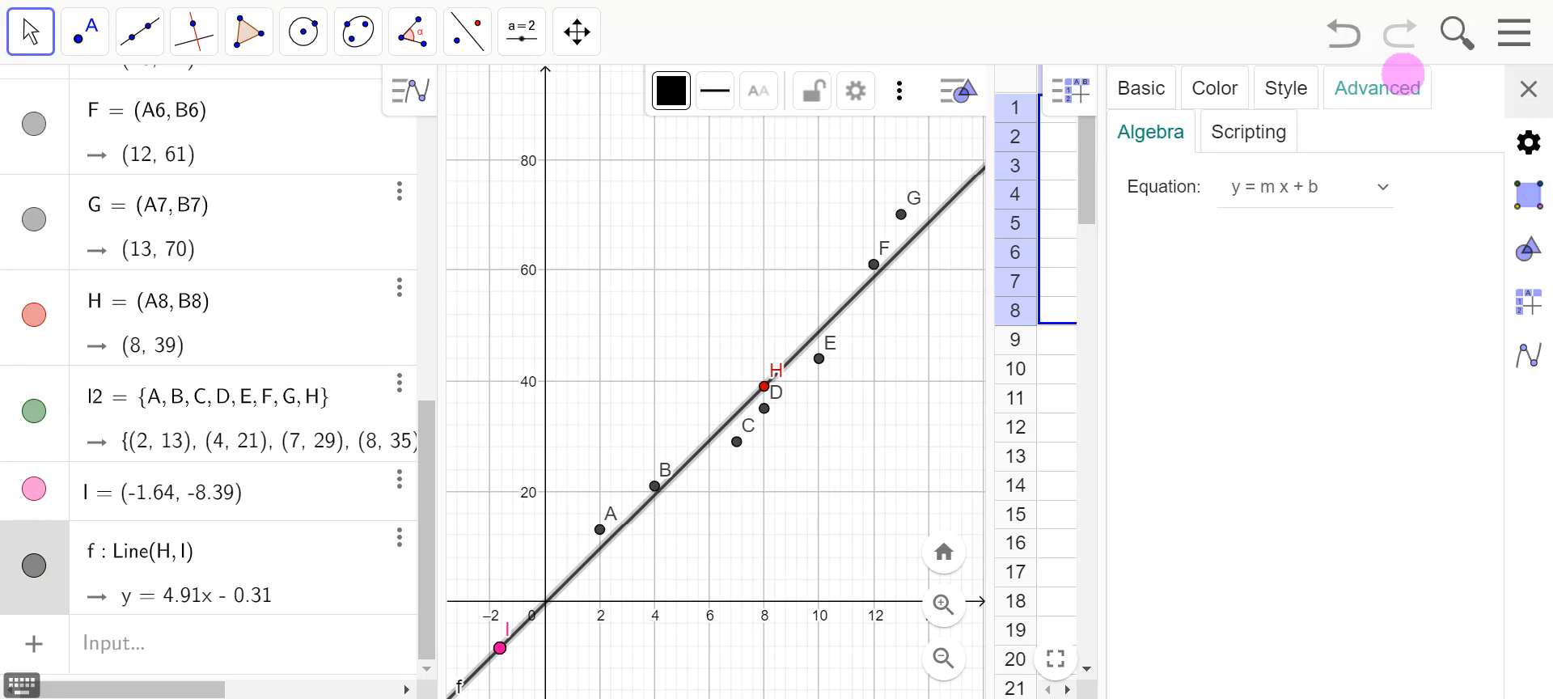
pyautogui.click(1527, 90)
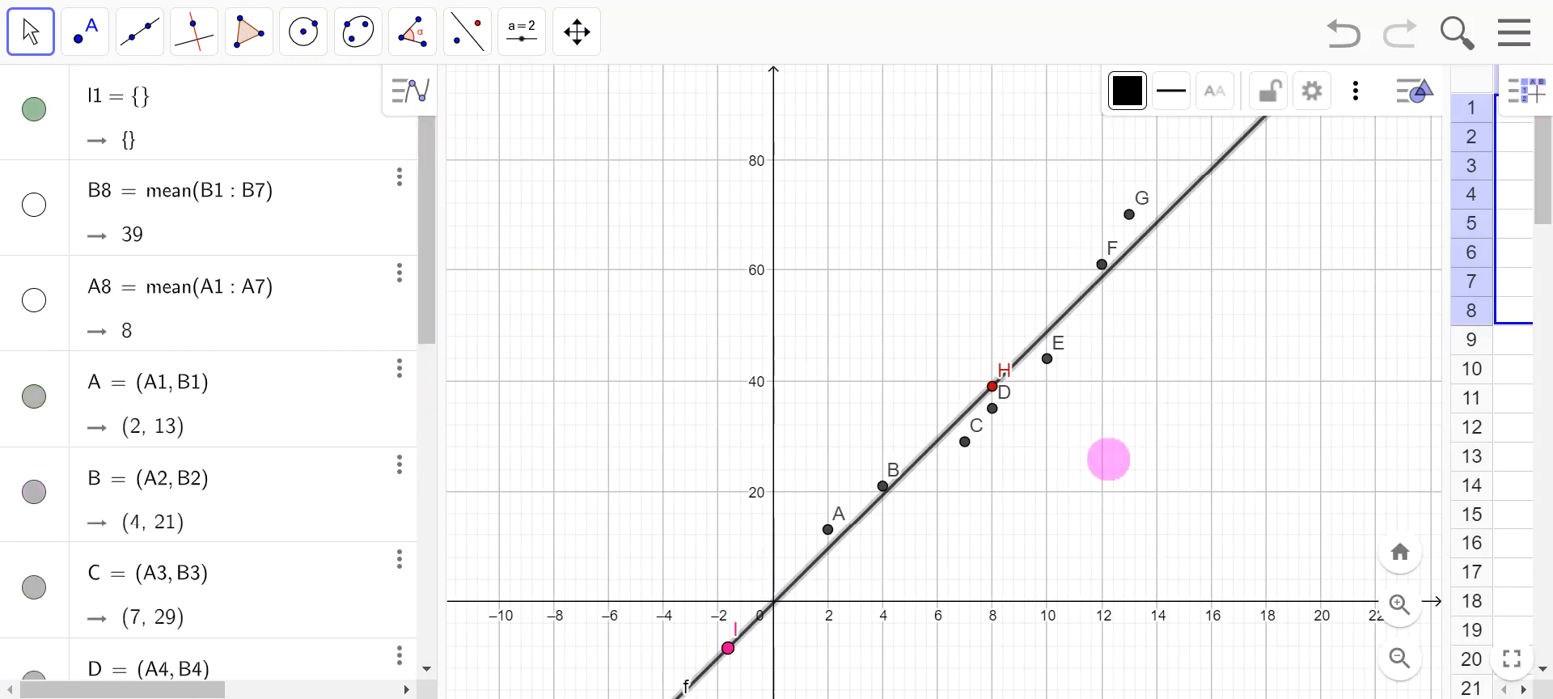
# - Move free point I further down to about (-3.3, -18) to fine-tune the line's fit to the data
pyautogui.moveTo(729, 649); pyautogui.dragTo(684, 692)
pyautogui.moveTo(1183, 483); pyautogui.dragTo(1117, 463)
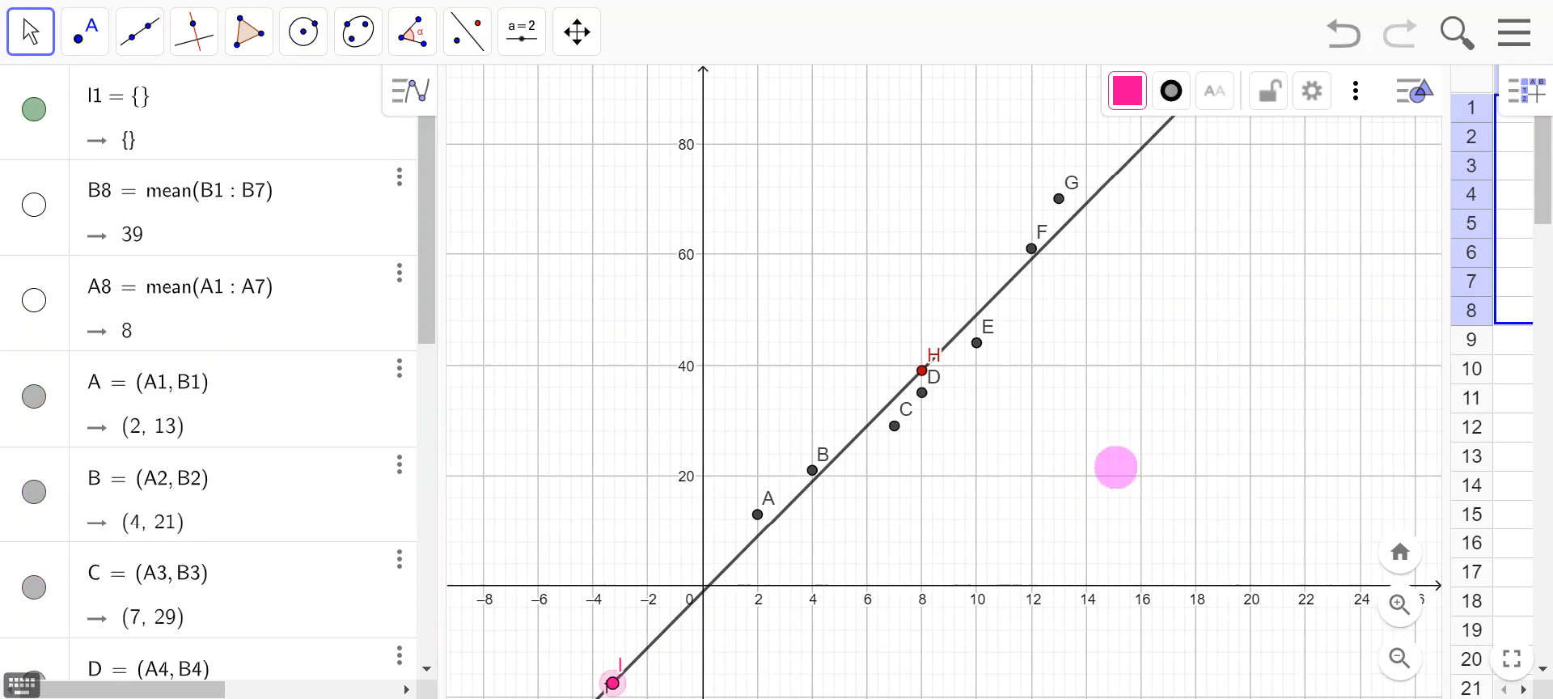